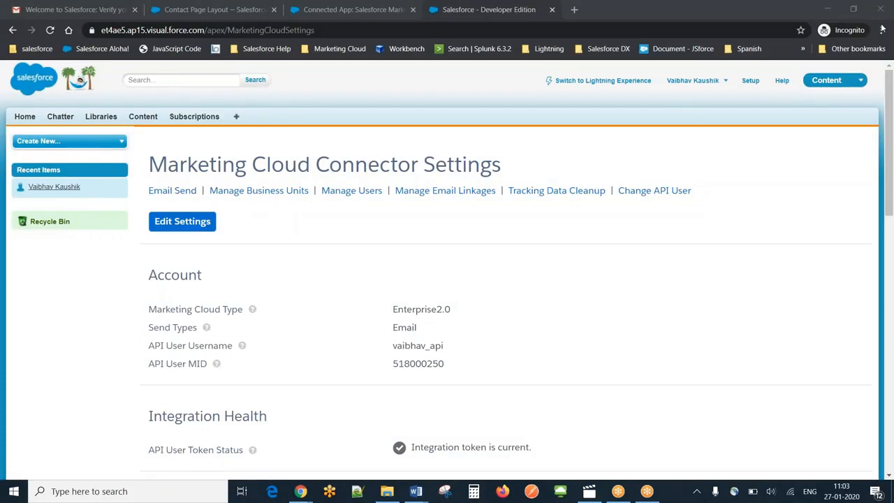
- Open Email Send from the Marketing Cloud Connector settings and connect the Salesforce user to Marketing Cloud
click(173, 193)
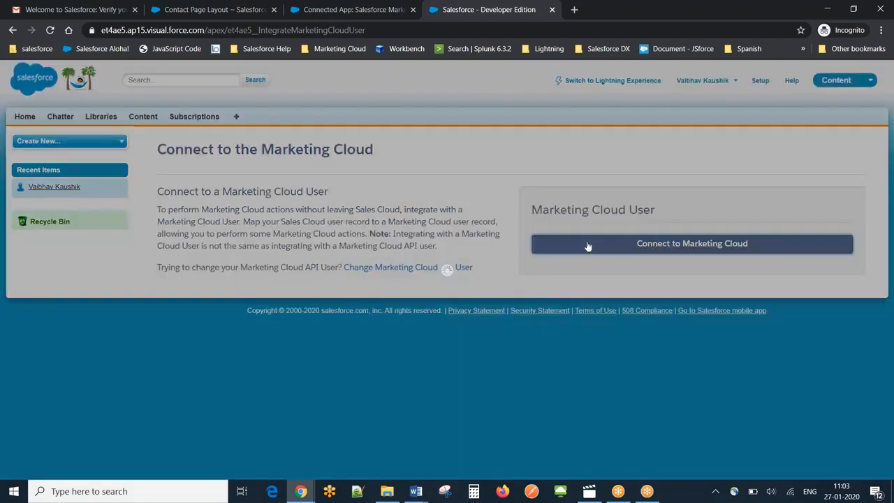
click(587, 246)
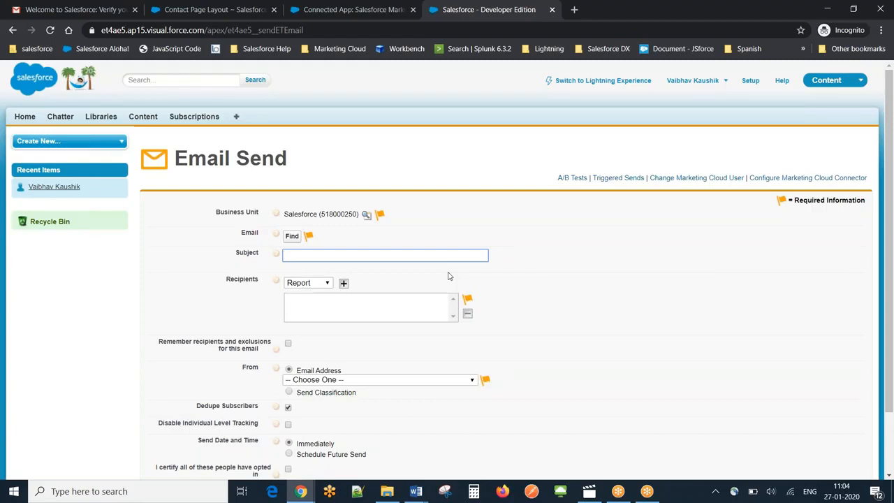
- Keep Report as the recipient type on the Email Send form and show the folders for finding an email
click(323, 283)
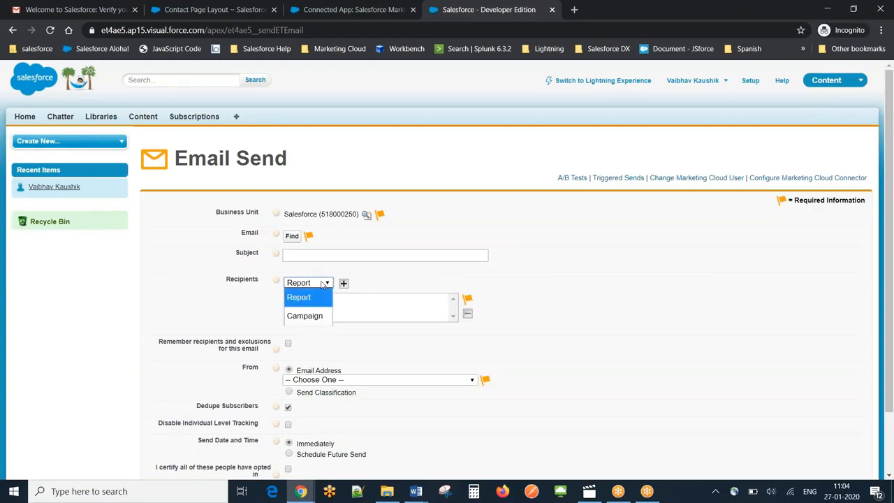
click(299, 296)
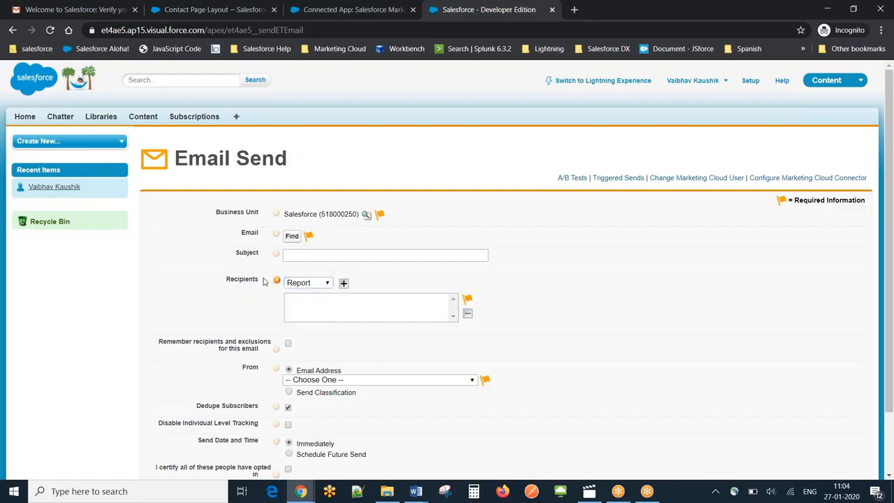
click(292, 238)
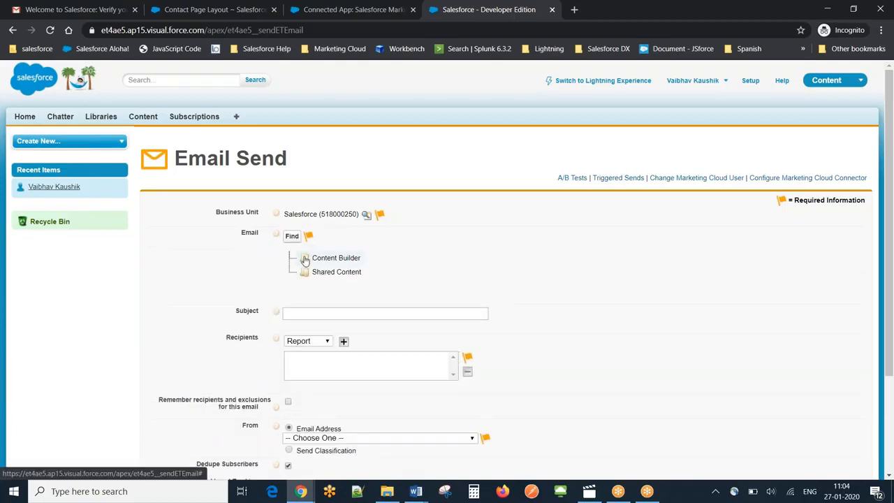
- Switch to the Marketing Cloud window and open Email Studio's Content page to view the available emails
mouse_move(301, 491)
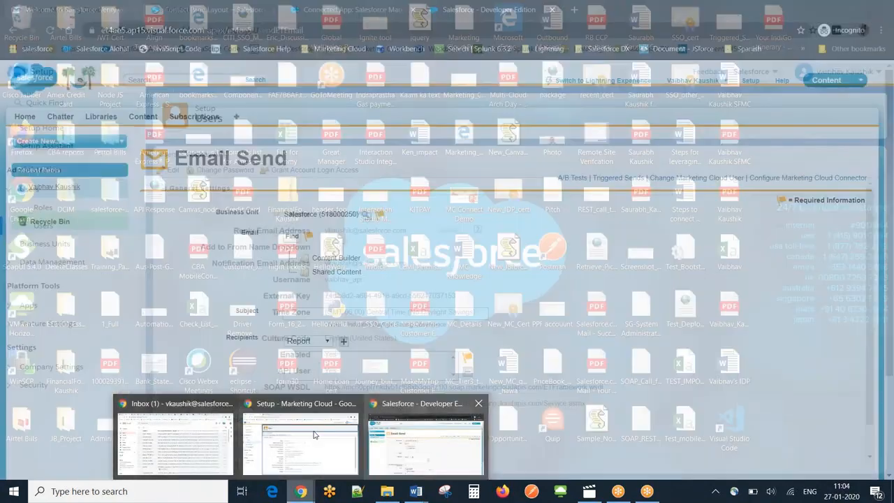
click(297, 433)
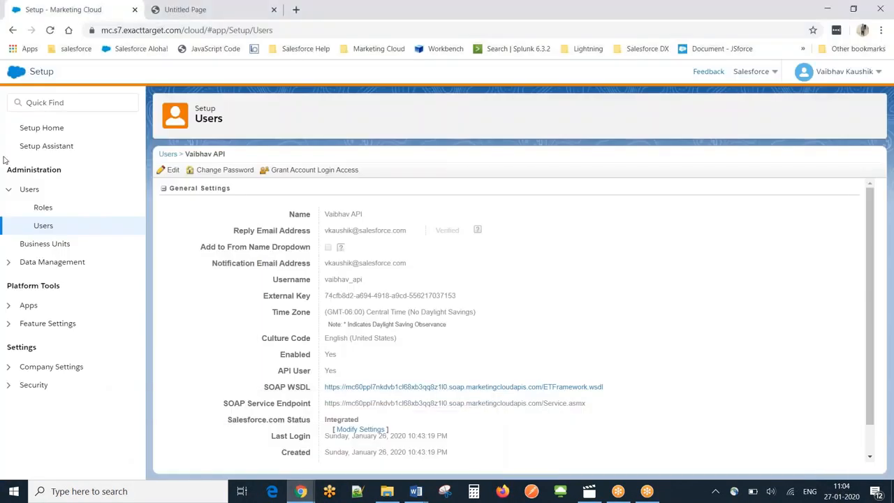
mouse_move(16, 76)
mouse_move(25, 148)
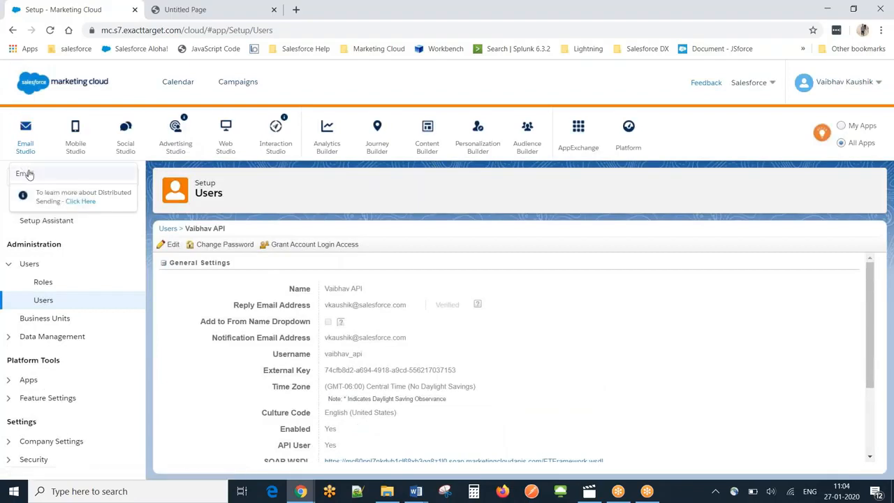
click(26, 174)
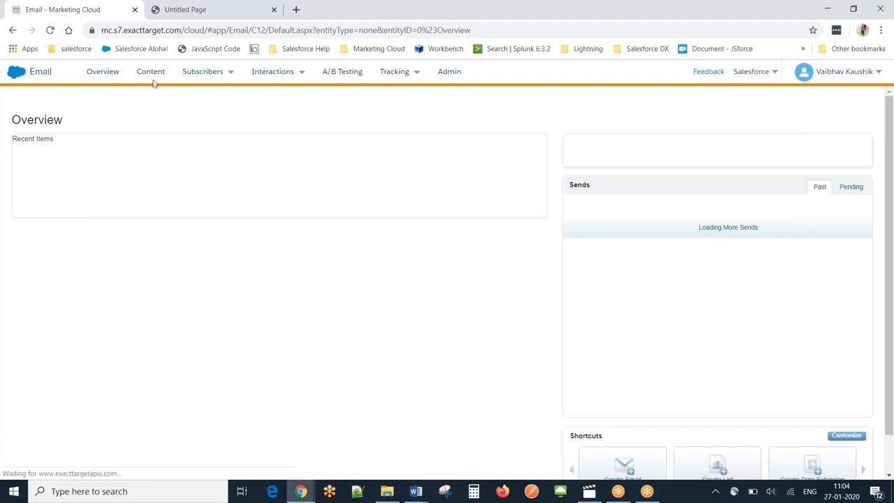
click(152, 73)
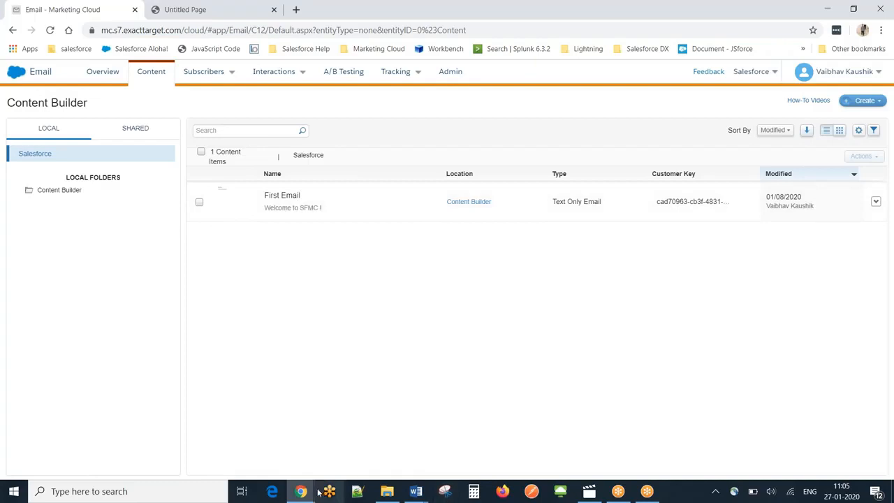
- Return to the Salesforce Email Send form and select First Email from the Content Builder folder
mouse_move(301, 493)
click(424, 450)
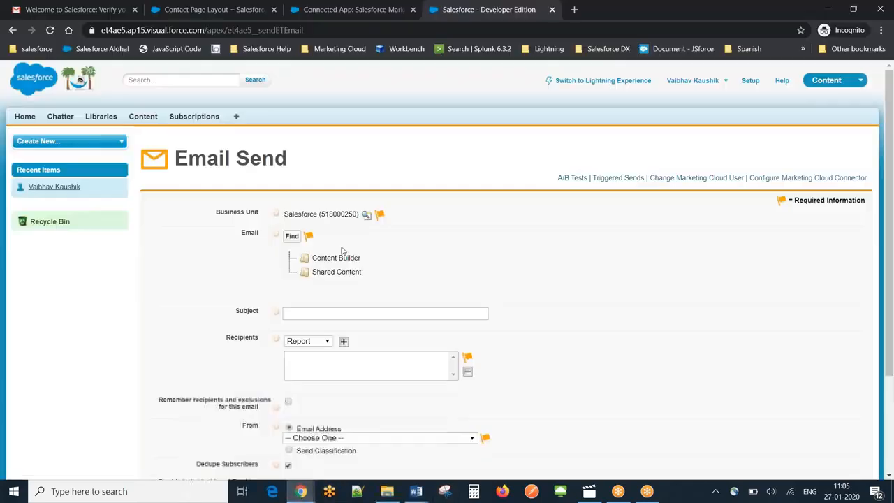
click(326, 260)
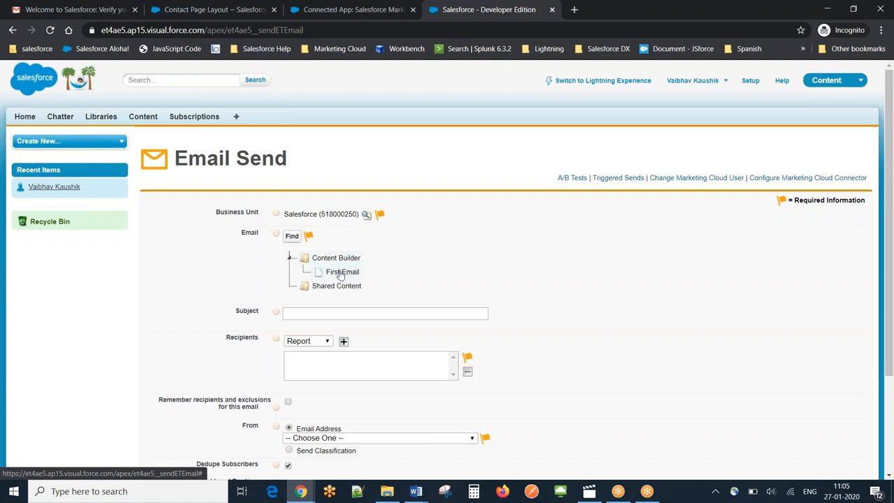
click(341, 272)
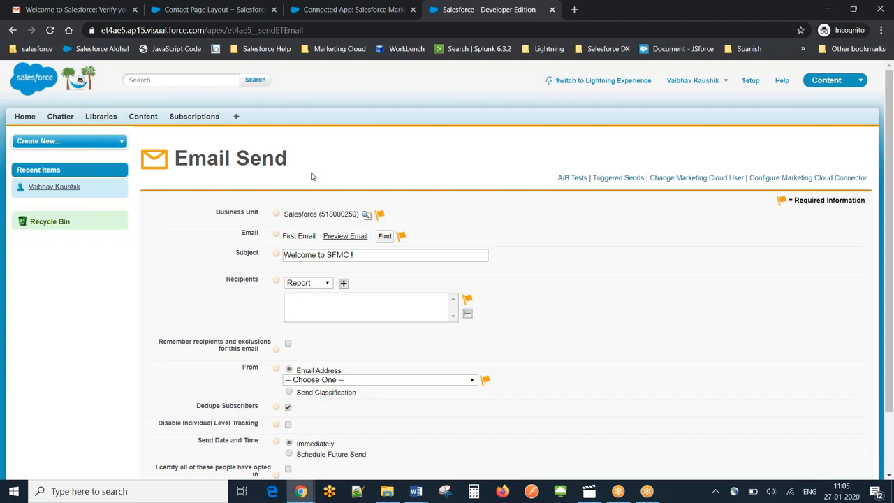
- Go to Contacts in the Contact Page Layout browser tab, dismiss the Lightning Experience prompt, and start a new contact
click(225, 7)
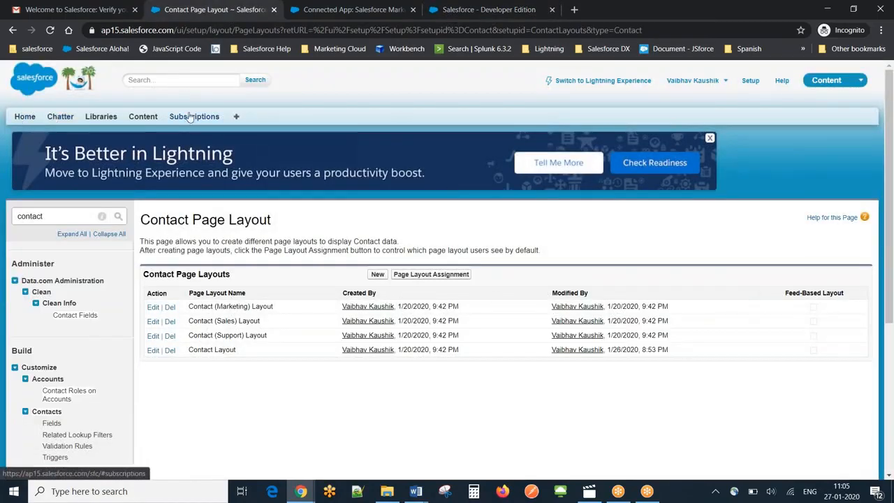
click(236, 117)
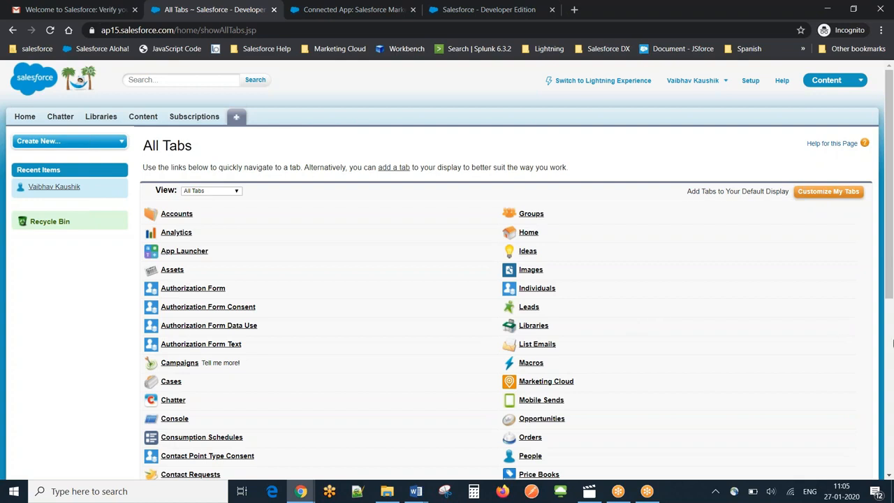
scroll(617, 382, down, 3)
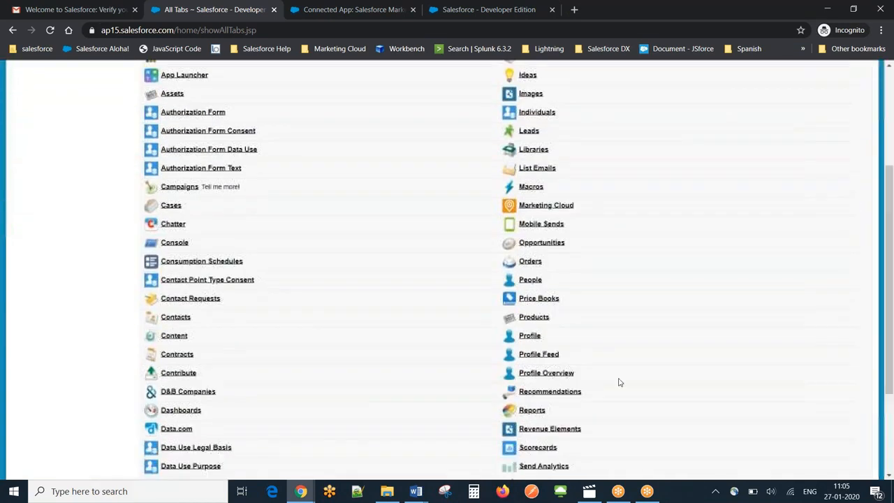
click(175, 317)
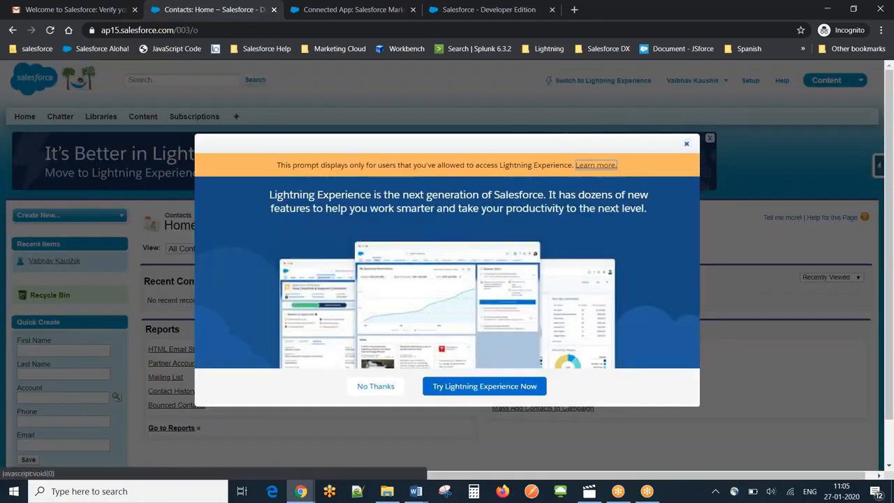
click(686, 143)
click(373, 277)
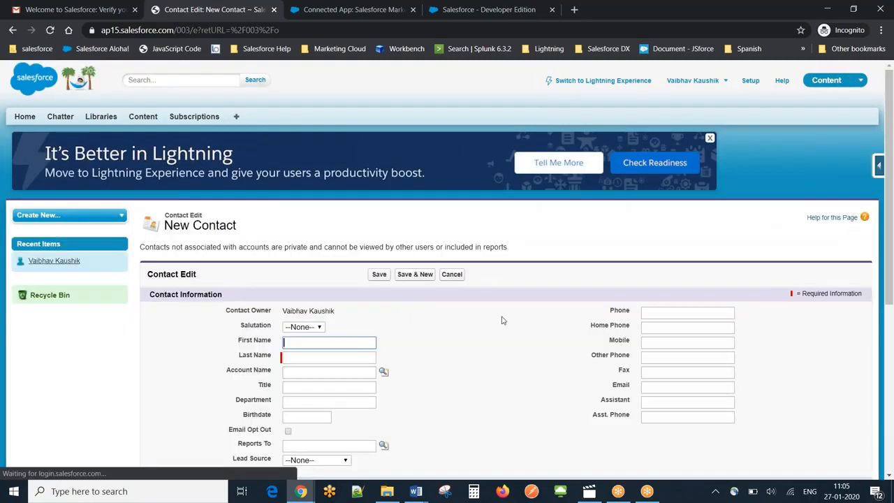
- Enter the contact's first and last name, autofill the email and address details from the first suggestion, and save the contact
click(308, 343)
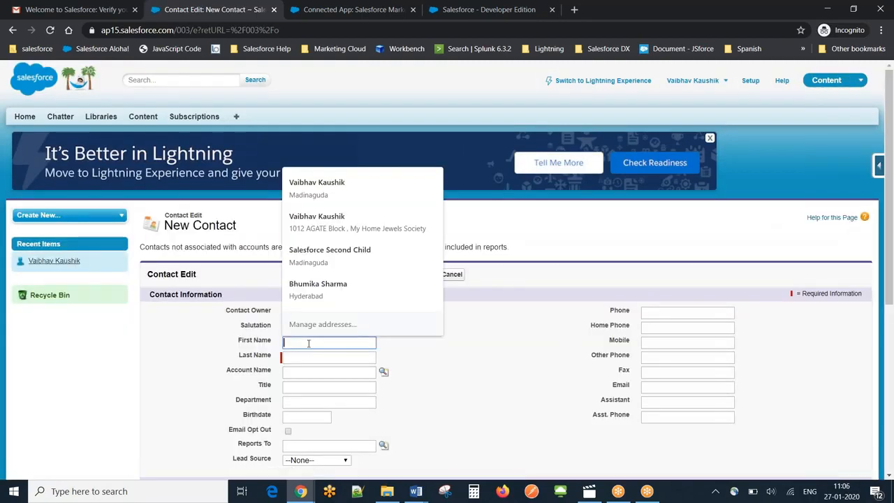
text(Vaibhav)
key(Tab)
text(Kaushik)
click(500, 366)
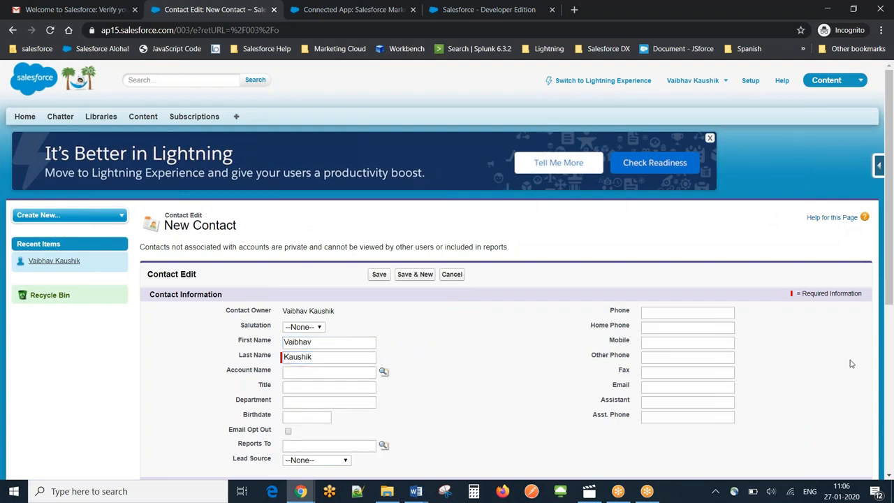
drag(888, 287, 889, 319)
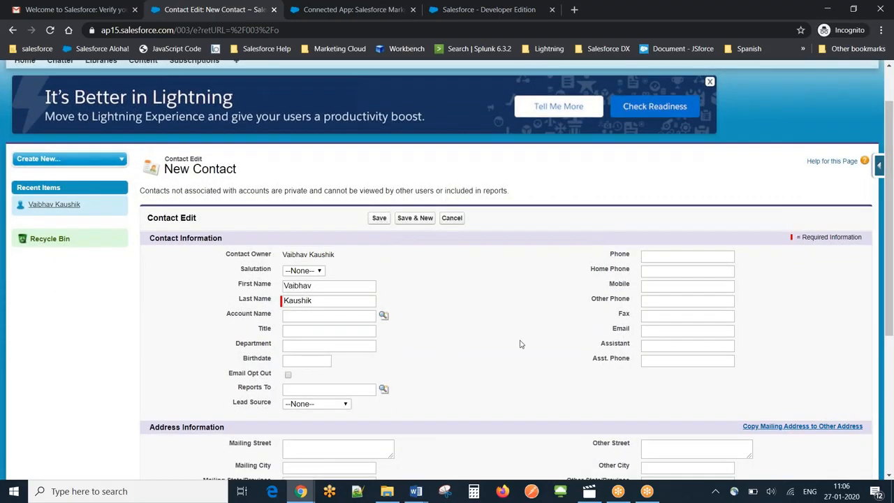
click(650, 330)
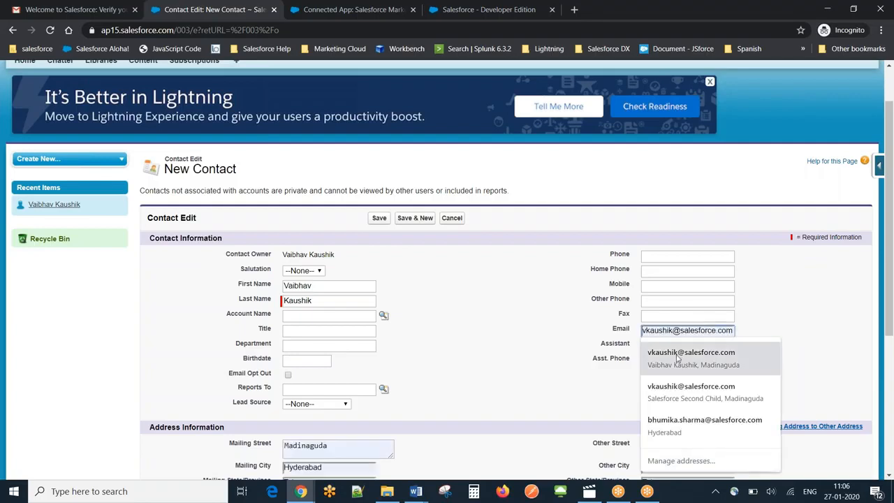
click(677, 357)
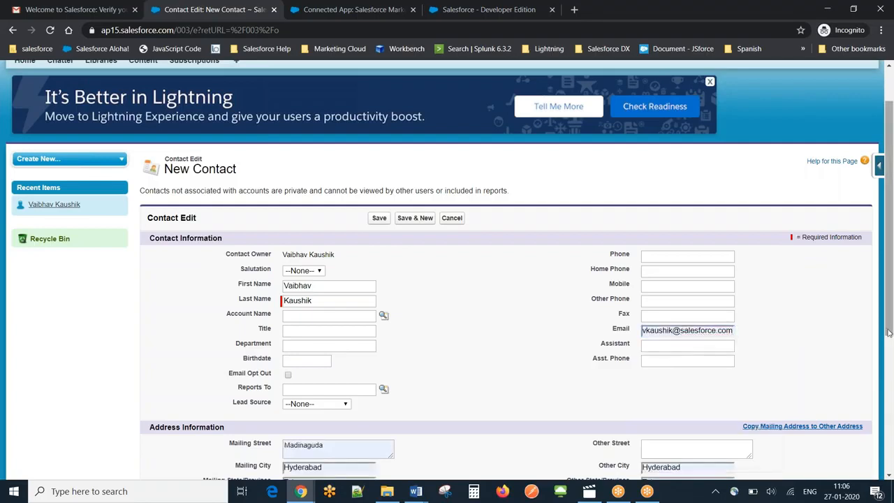
drag(889, 333, 892, 362)
click(380, 207)
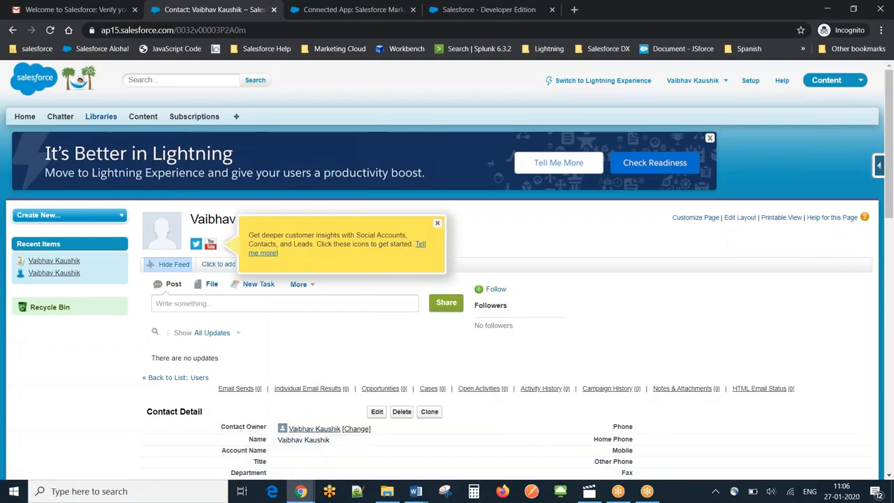
- Open Reports from the list of all tabs and decline the quick tour
click(235, 116)
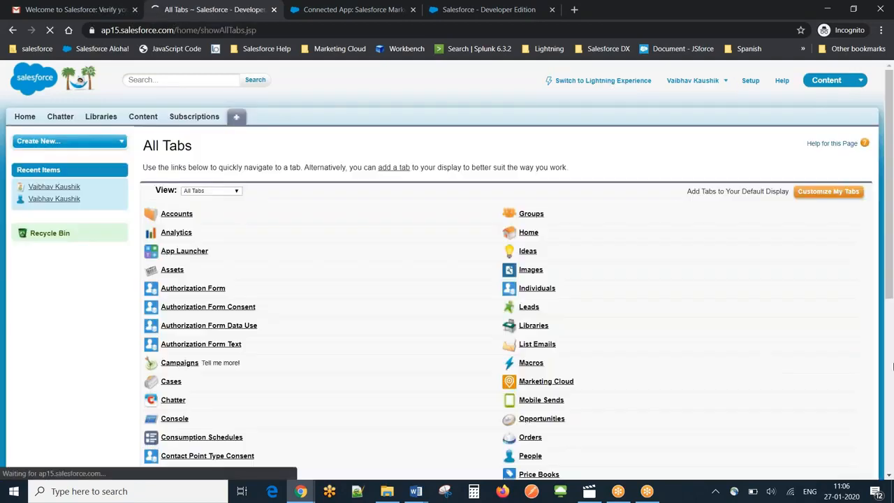
drag(889, 308, 889, 488)
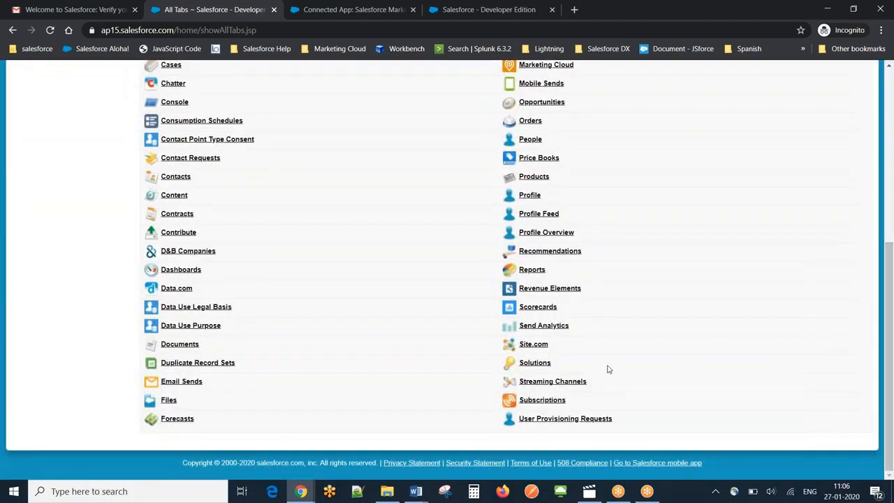
click(532, 271)
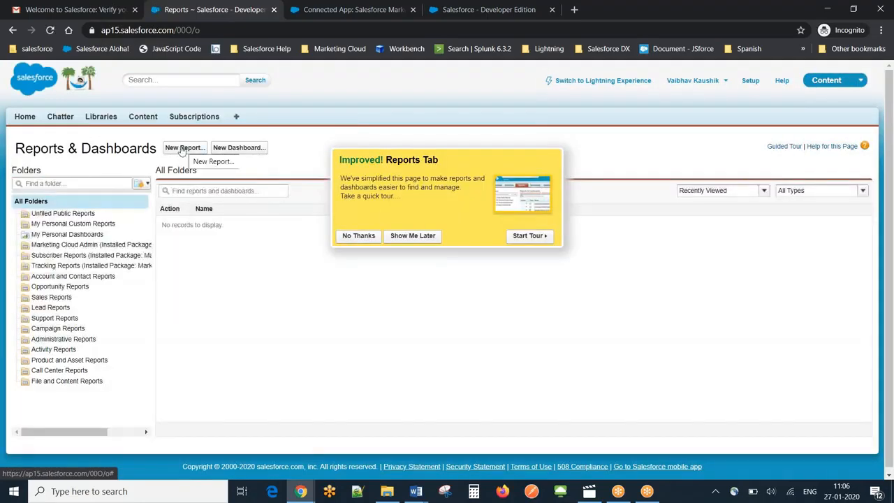
click(356, 236)
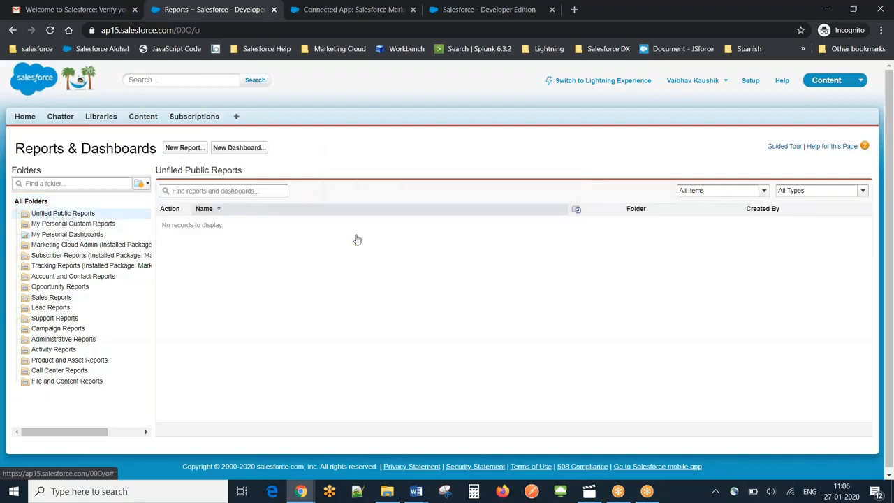
- Create a new report with the Contacts & Accounts report type and decline the report builder tour
click(186, 147)
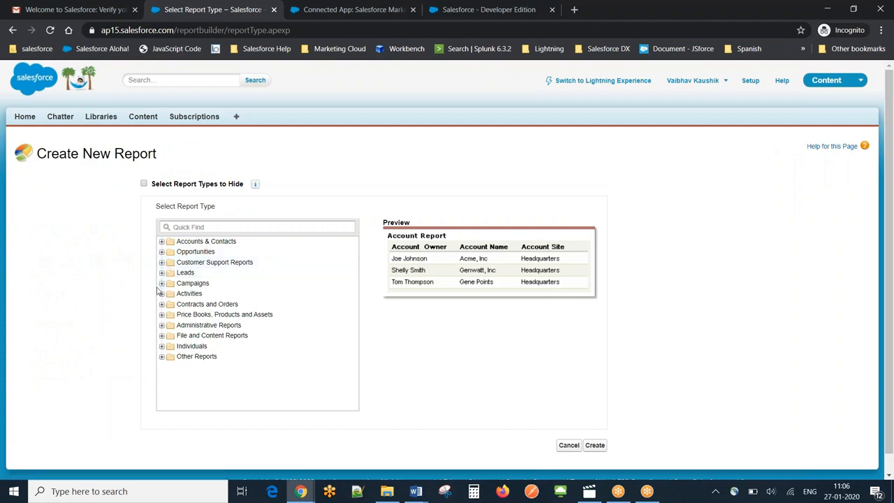
click(162, 242)
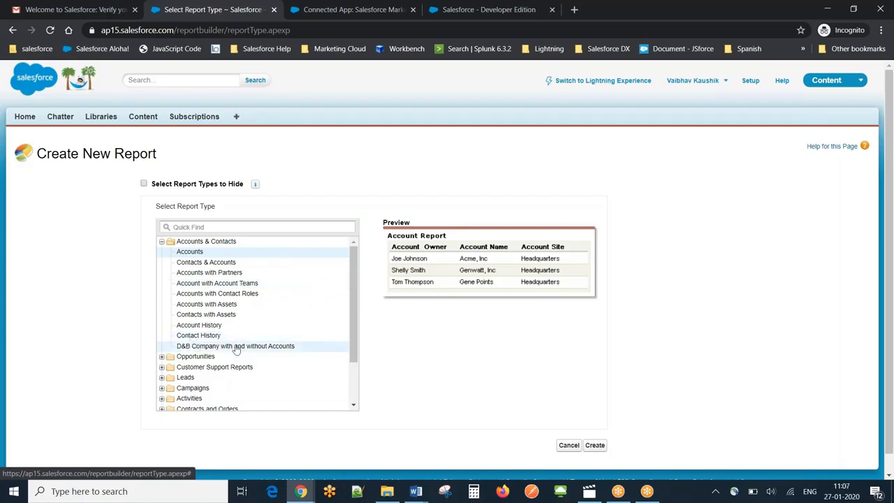
click(194, 263)
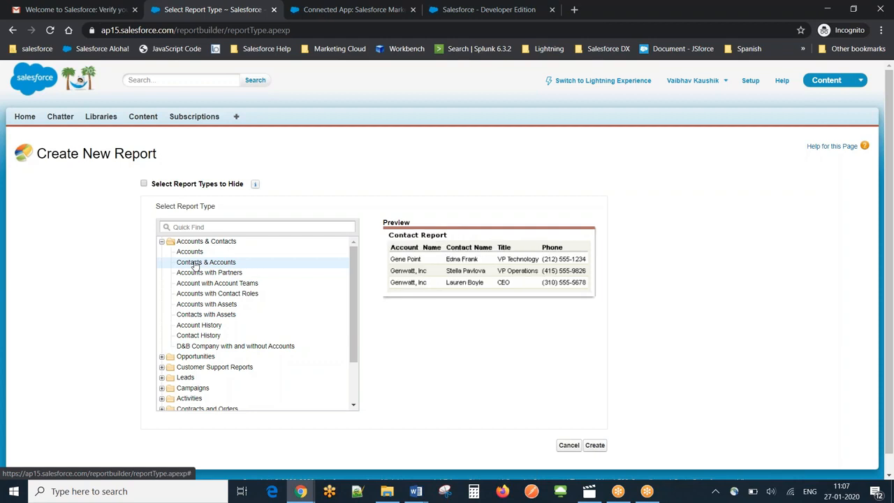
click(595, 444)
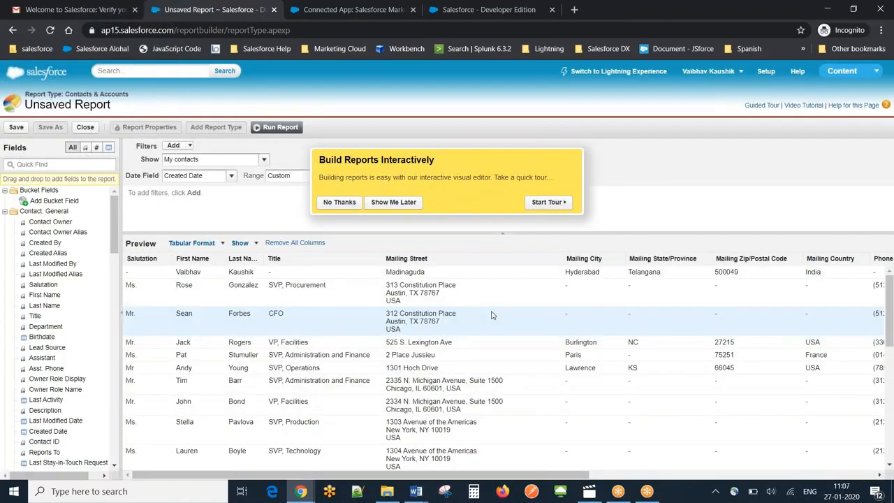
click(325, 204)
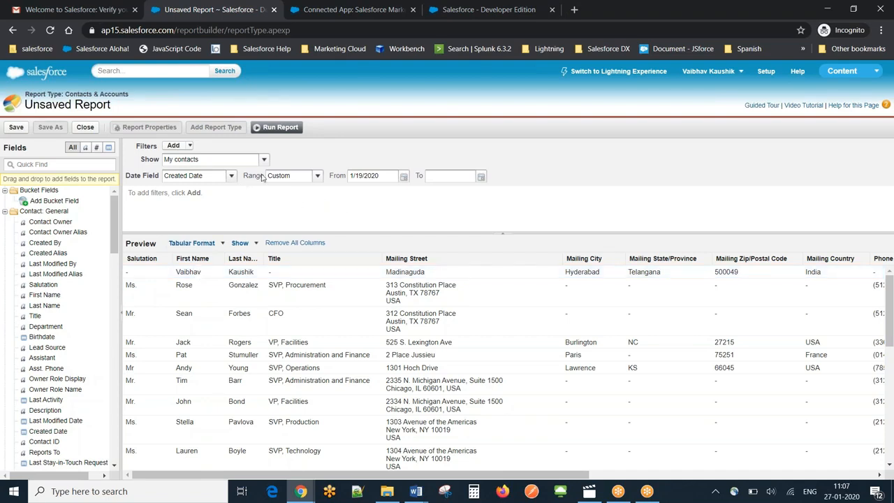
- Run the report and save it as "SFMC Test" in the Unfiled Public Reports folder
click(281, 127)
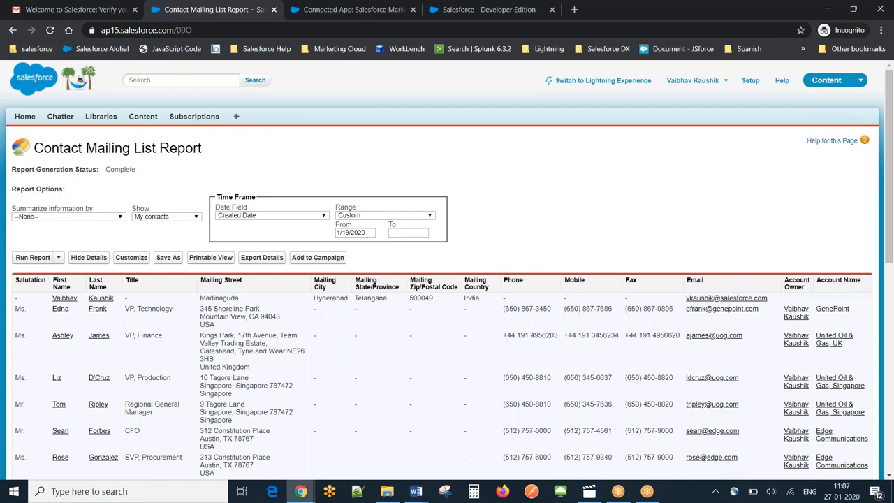
click(59, 257)
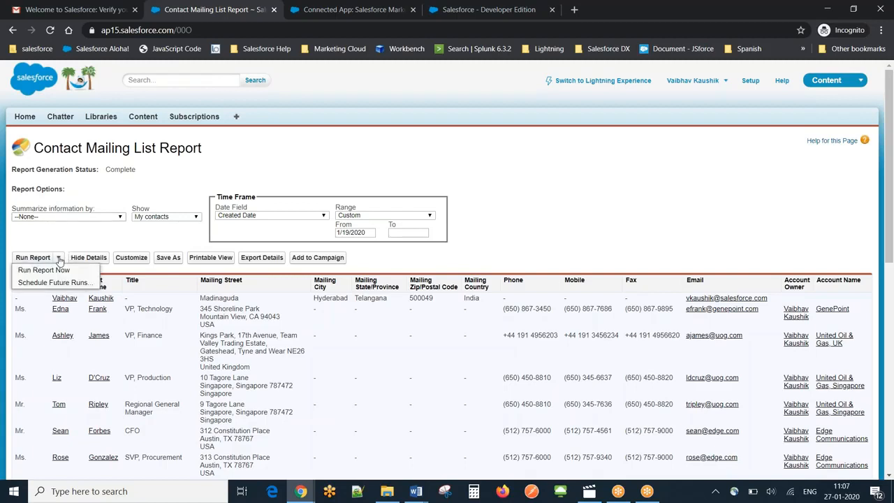
click(165, 258)
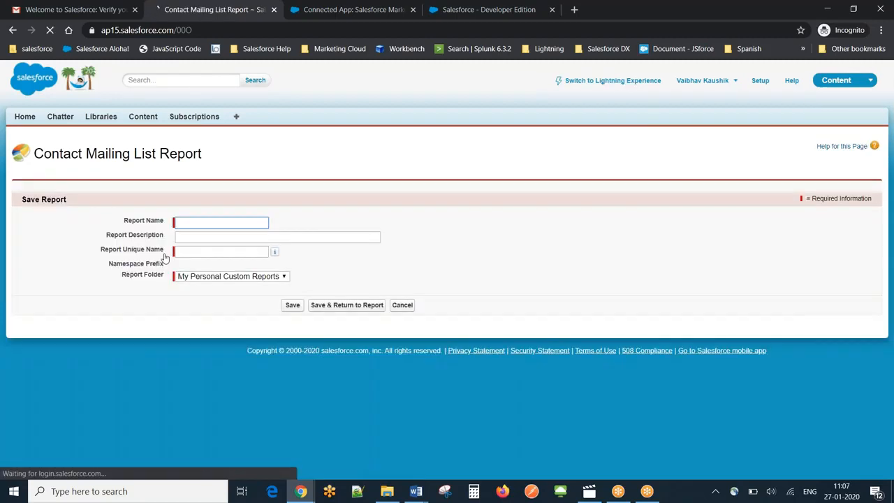
text(SFMC Test)
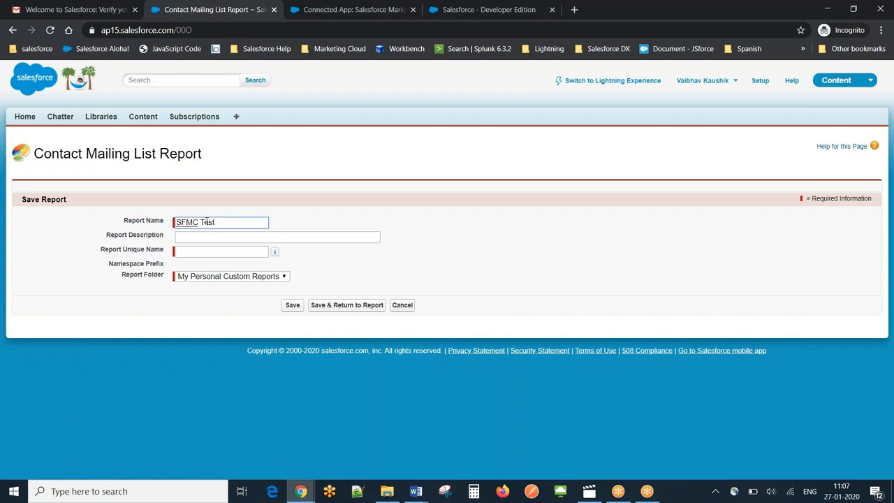
click(231, 276)
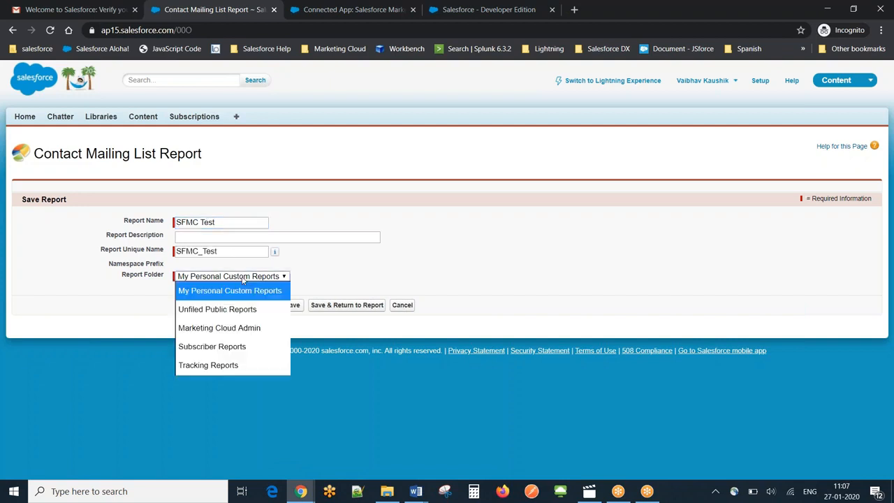
click(223, 309)
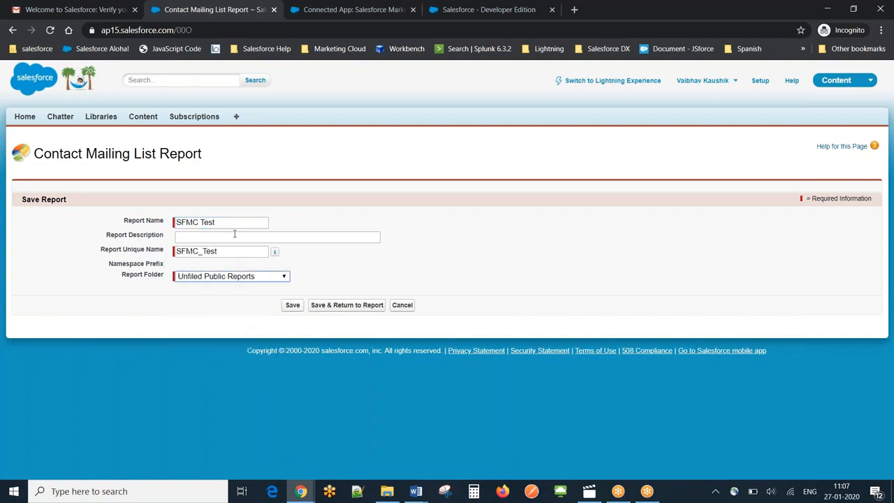
click(294, 306)
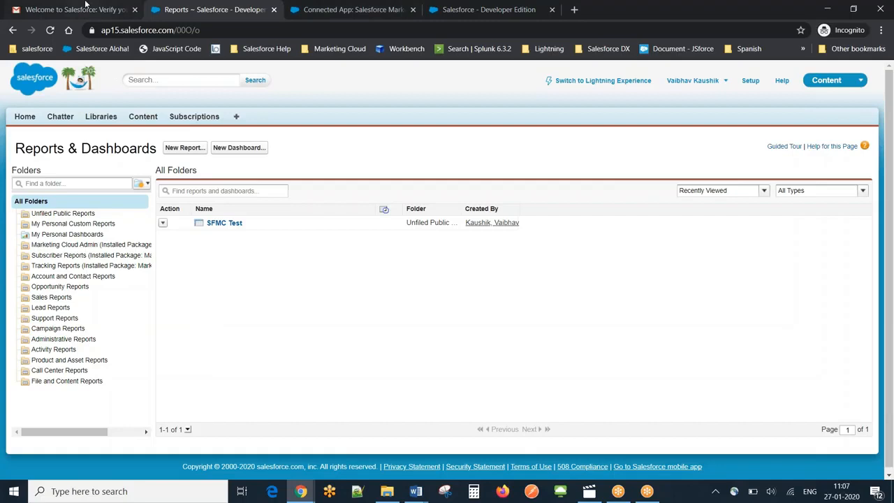
- Try to add the SFMC Test report from Unfiled Public Reports as the recipient list in the Email Send browser tab
click(458, 7)
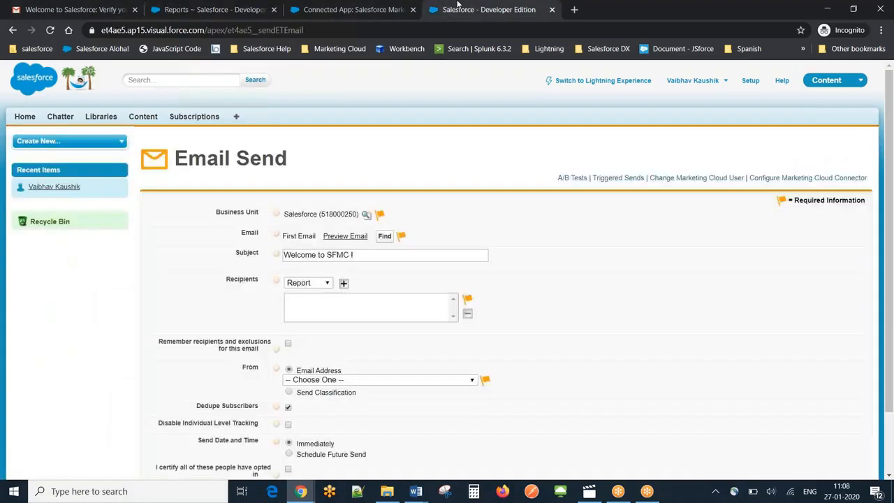
click(344, 286)
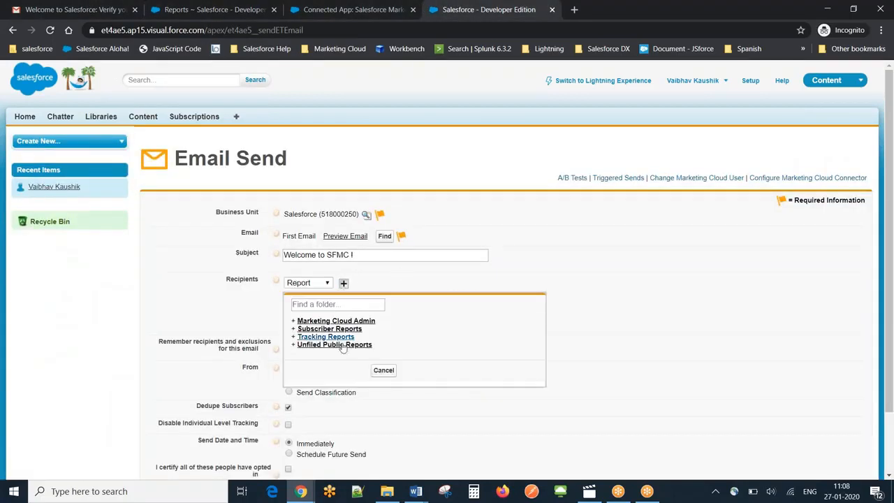
click(341, 347)
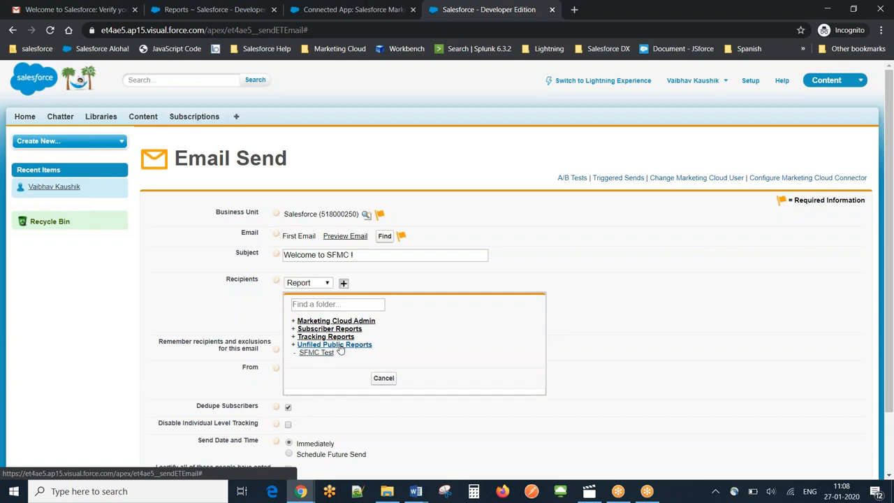
click(316, 353)
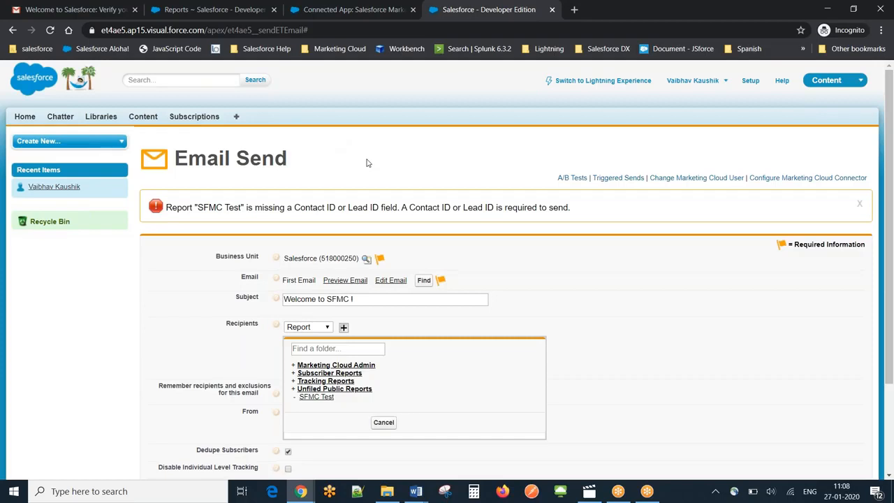
triple_click(307, 207)
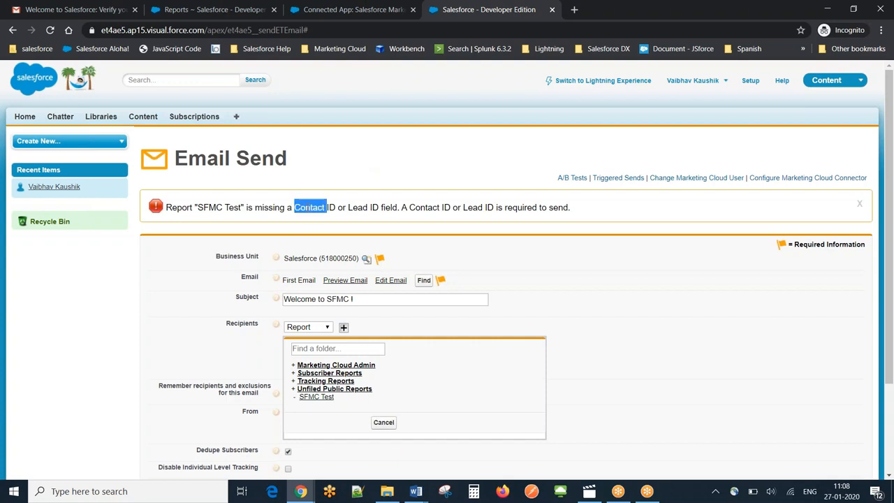
click(348, 207)
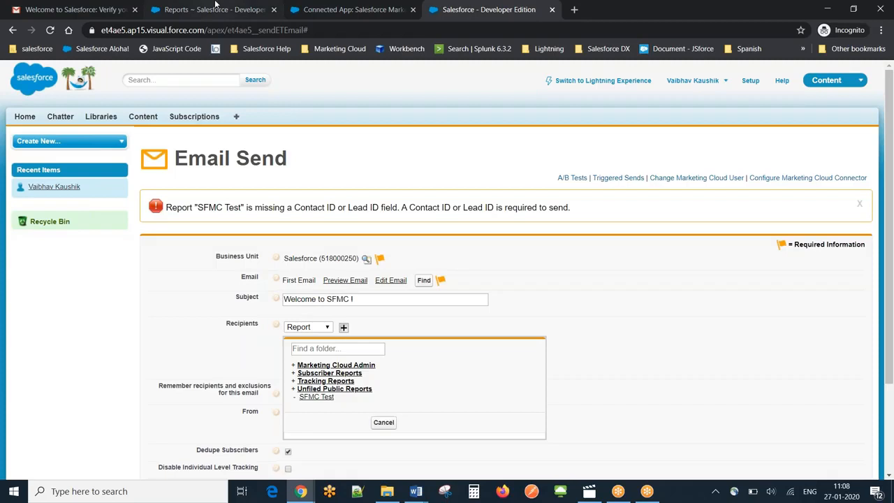
- Customize the SFMC Test report in the Reports browser tab by adding the Contact ID field, and save it
click(216, 6)
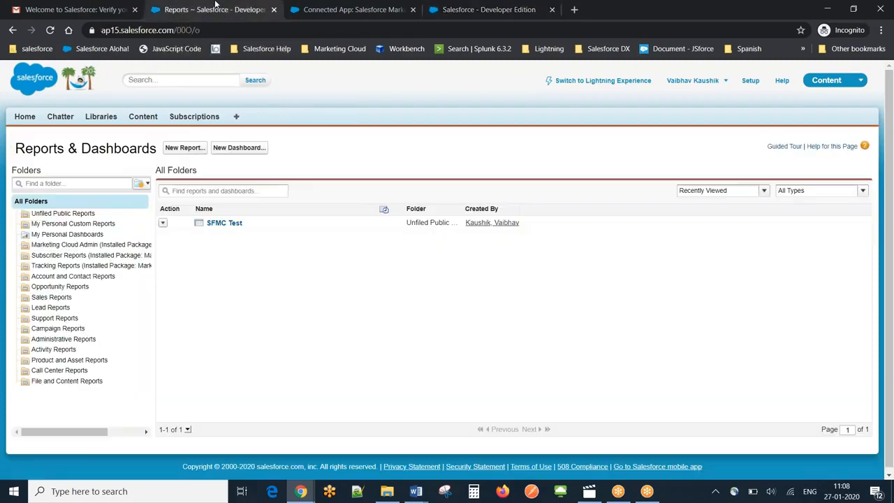
click(221, 225)
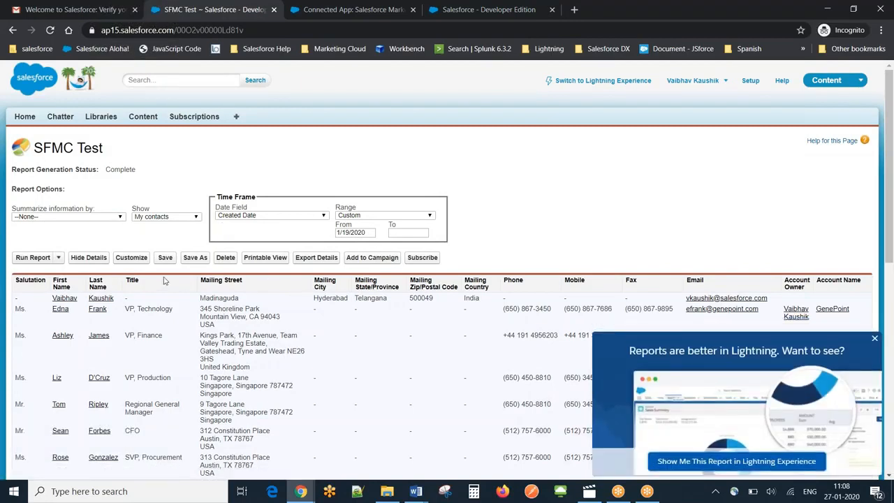
click(138, 259)
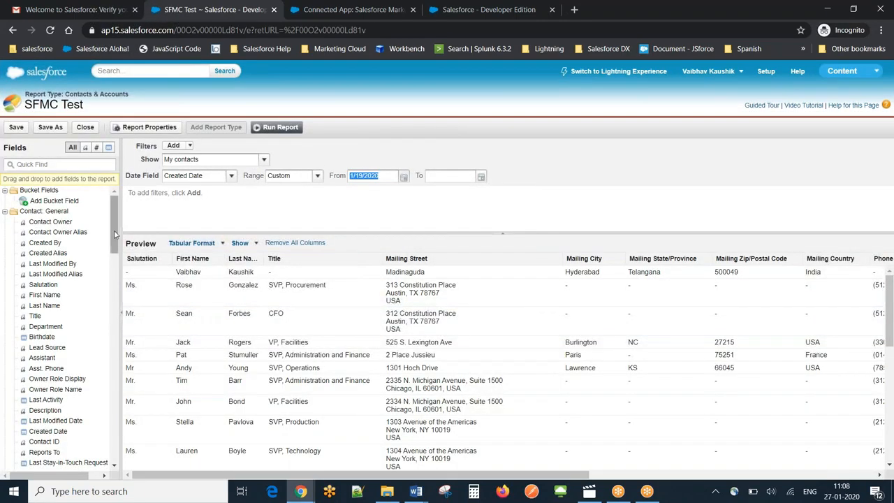
mouse_move(115, 233)
mouse_down()
mouse_move(115, 279)
mouse_move(115, 220)
mouse_up()
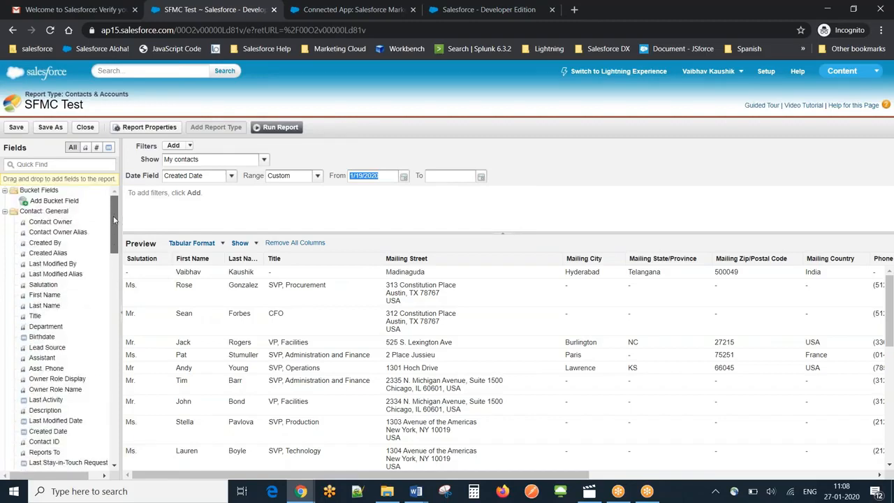
scroll(58, 356, down, 3)
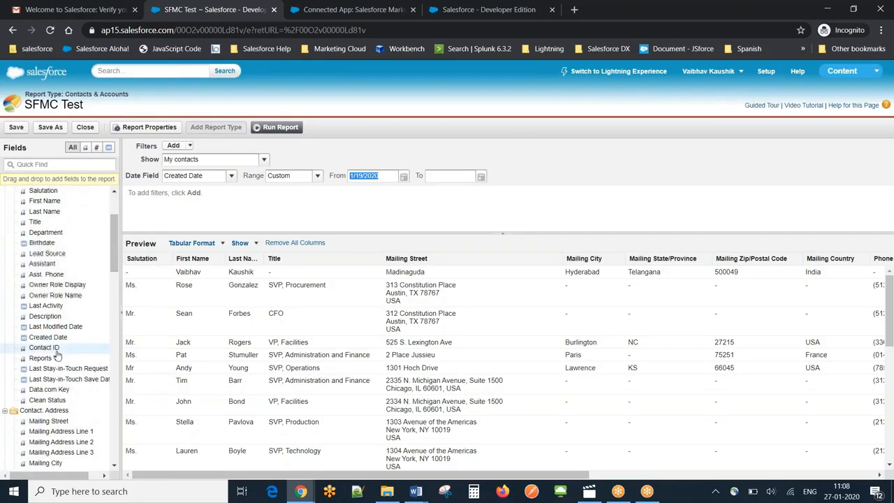
click(44, 348)
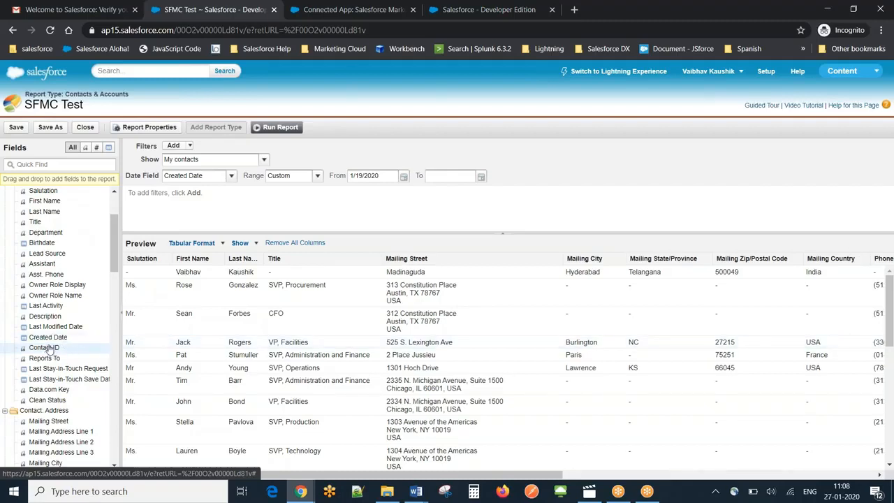
drag(501, 474, 826, 497)
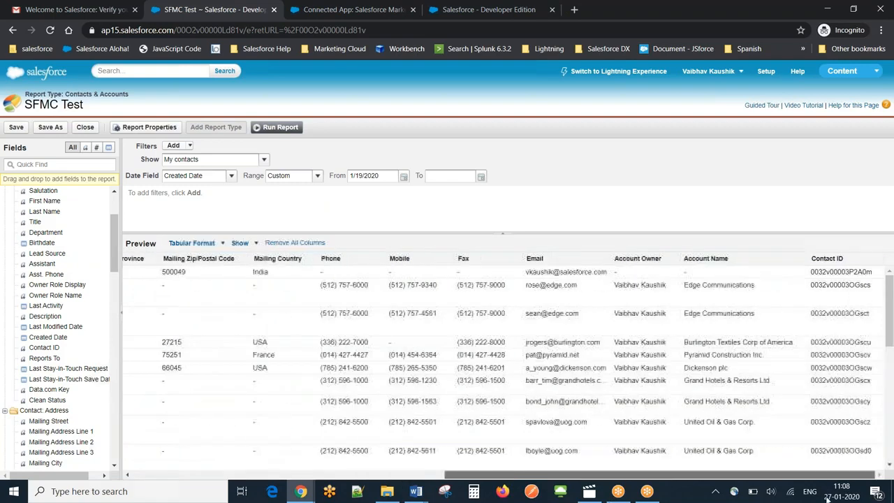
drag(607, 478, 297, 478)
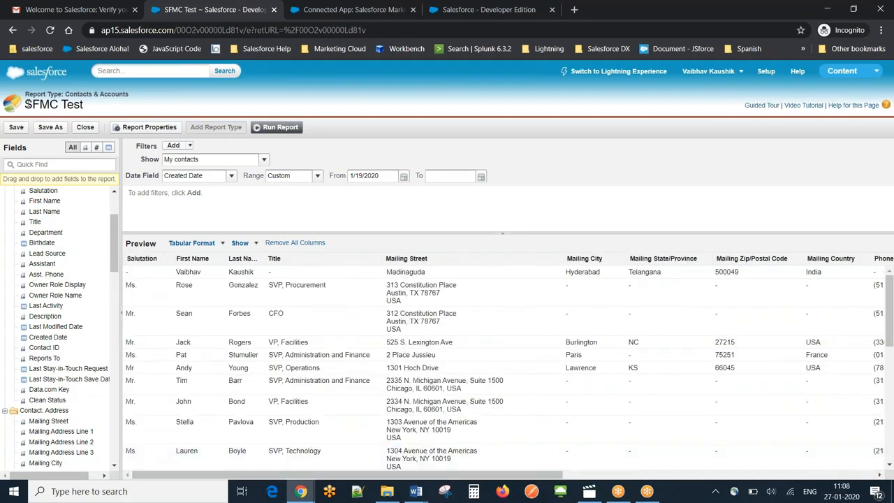
click(16, 127)
- Return to the Email Send browser tab and add the SFMC Test report as the recipients
click(472, 9)
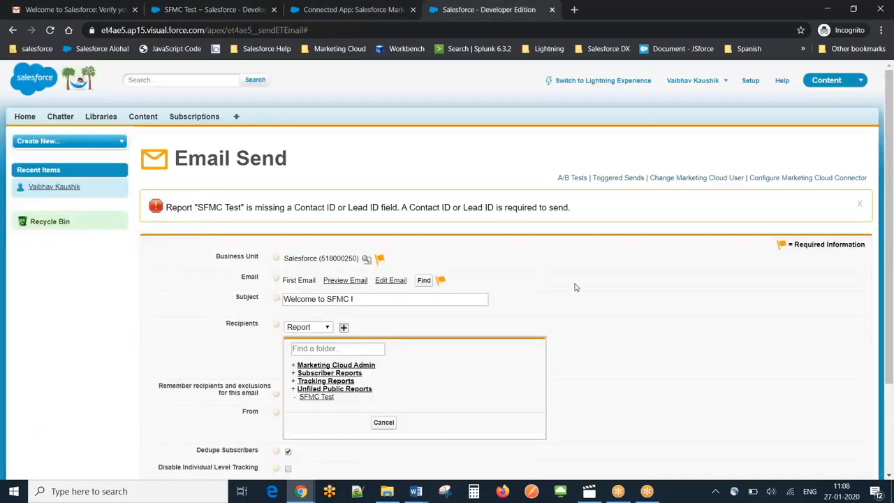
click(318, 397)
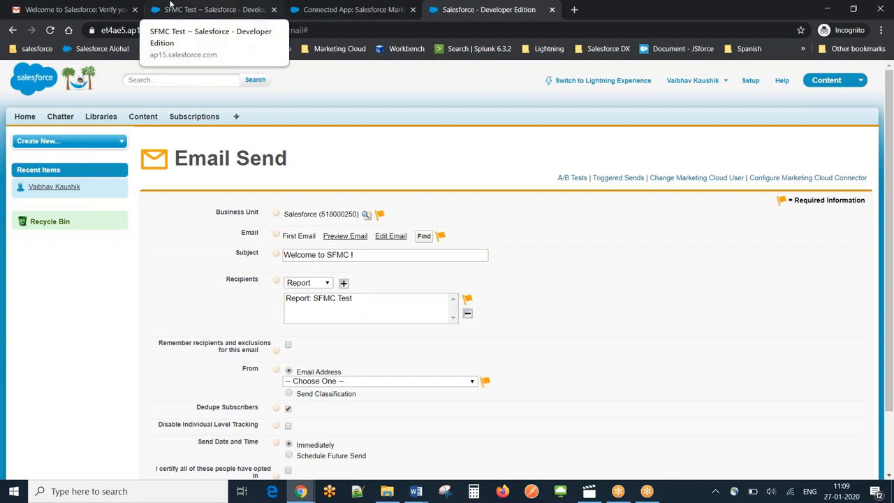
mouse_move(301, 491)
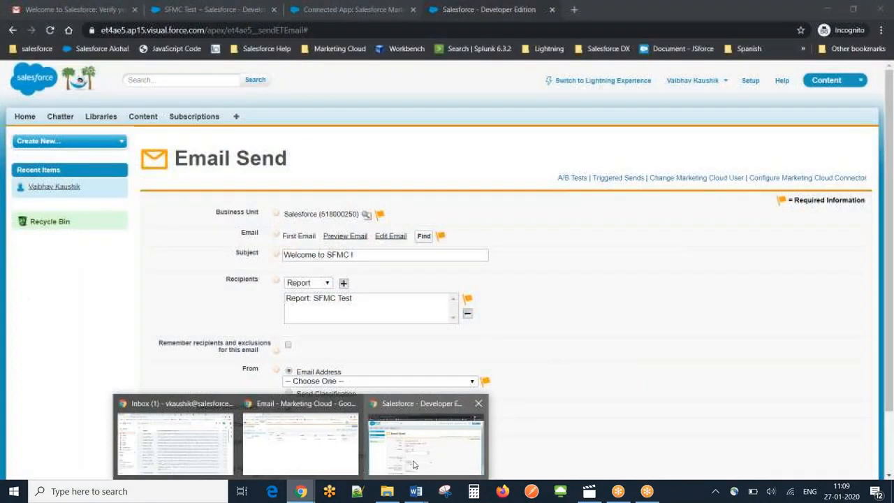
click(413, 464)
- Set the SFMC Test report's Created Date range to start from 1/25/2020 and save the report
click(187, 10)
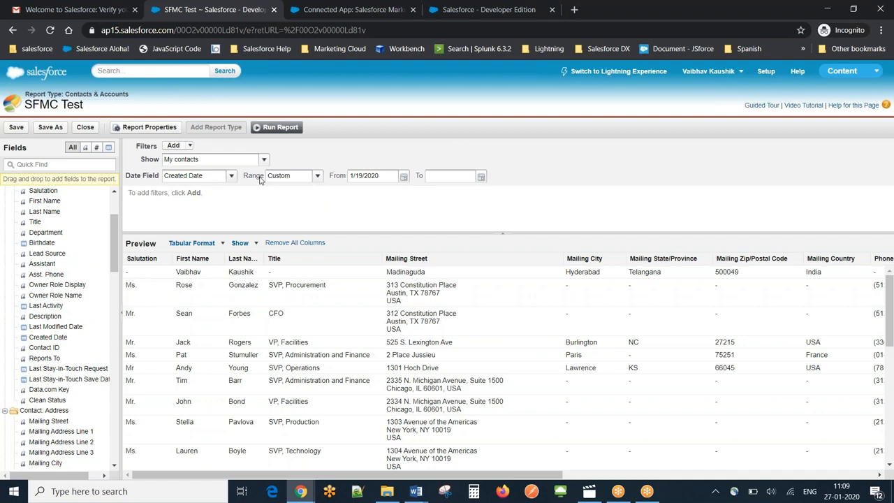
click(402, 177)
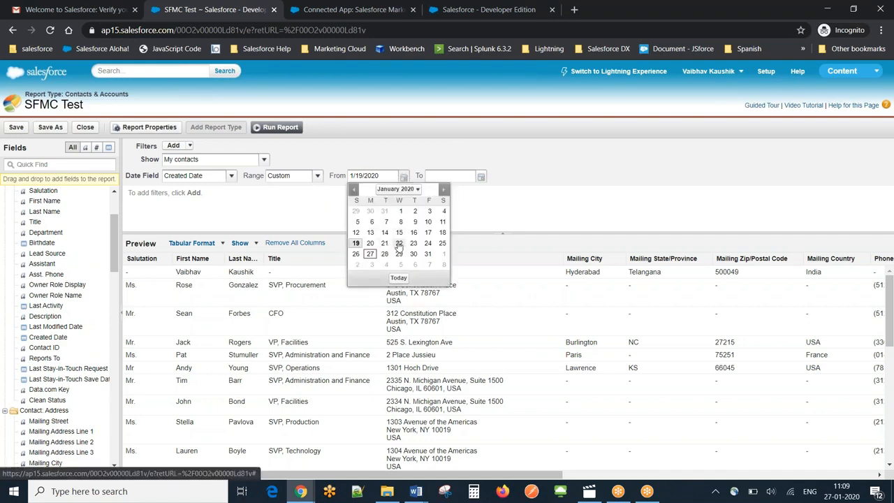
click(441, 243)
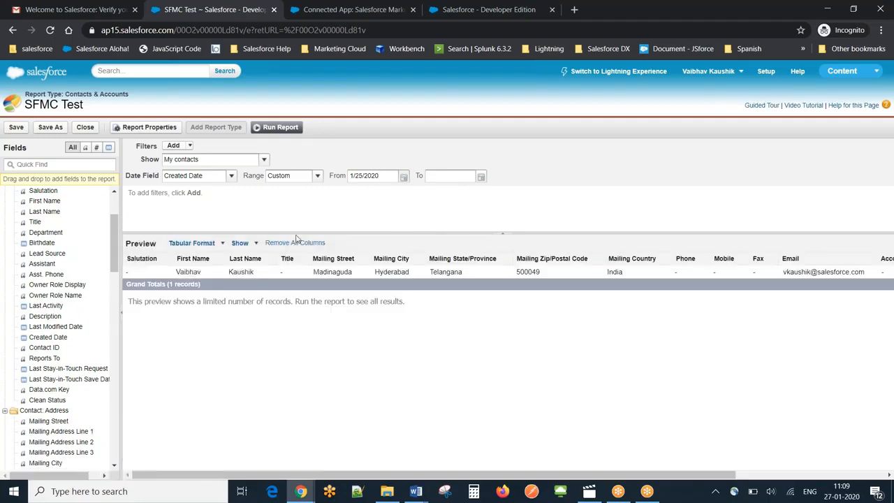
click(16, 127)
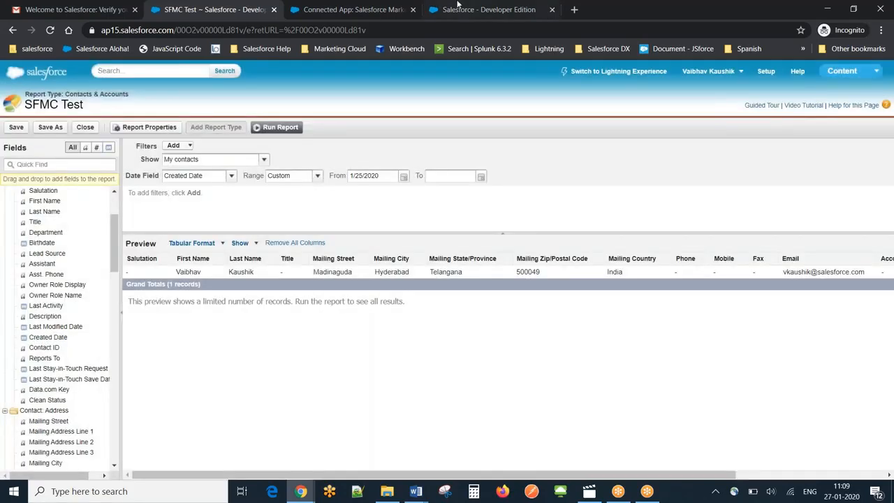
- Select the updated SFMC Test report from Unfiled Public Reports again as the recipients in the Email Send form
click(460, 9)
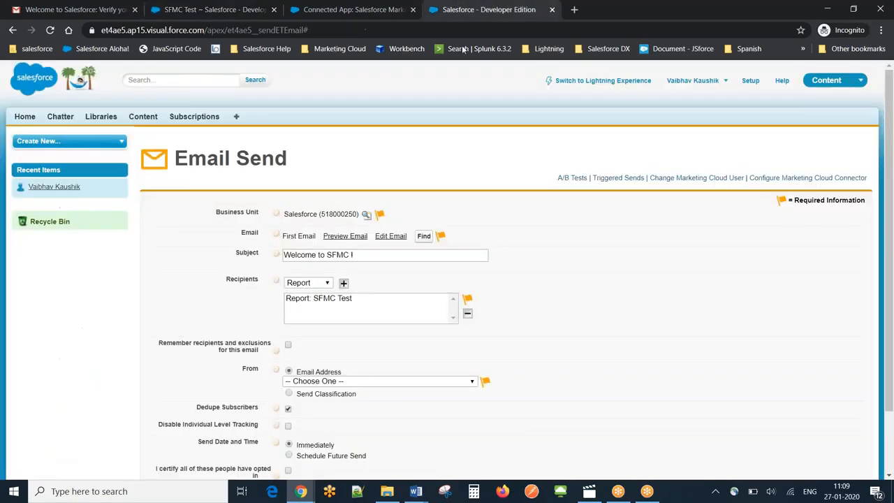
click(343, 283)
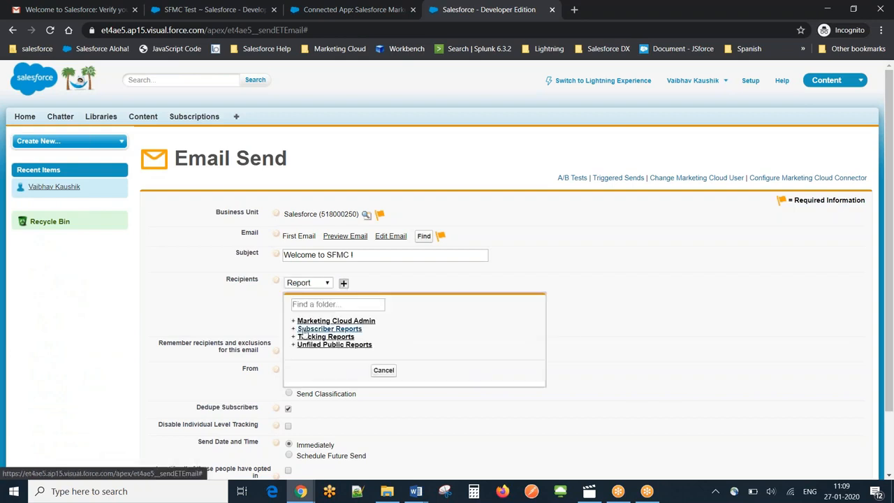
click(311, 347)
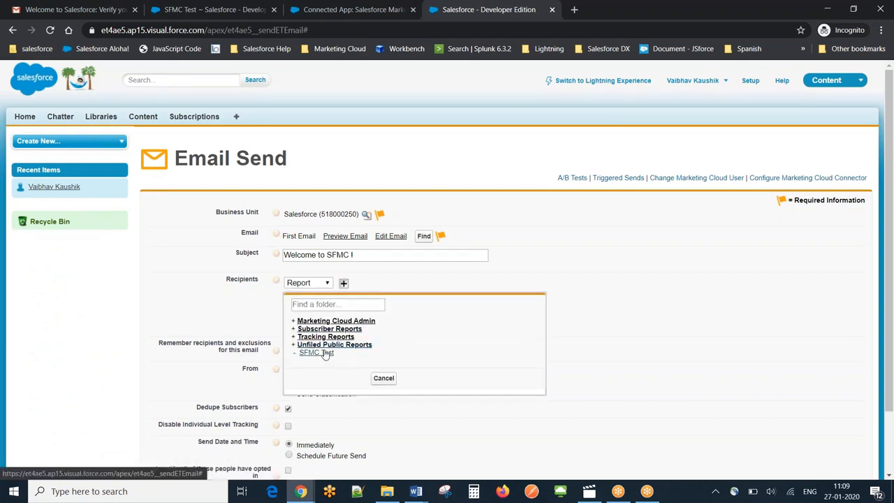
click(324, 354)
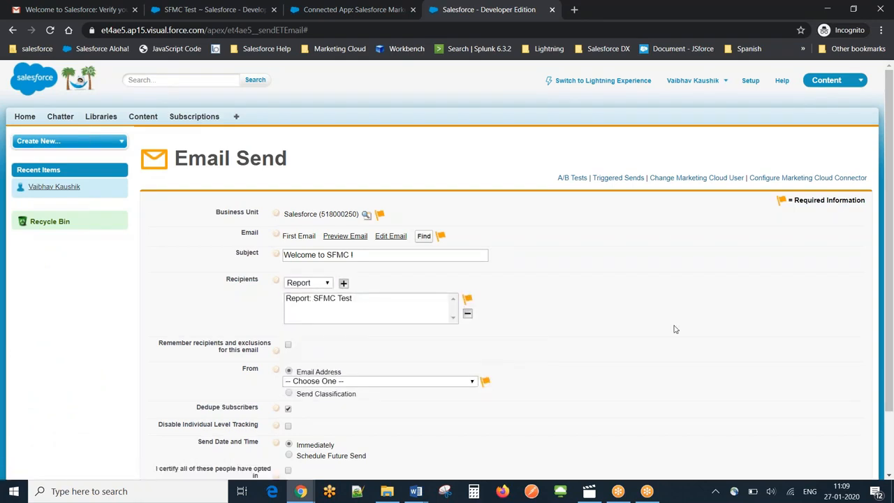
- Choose the user's own email address as the sender, certify that all recipients have opted in, and send the email
scroll(544, 342, down, 2)
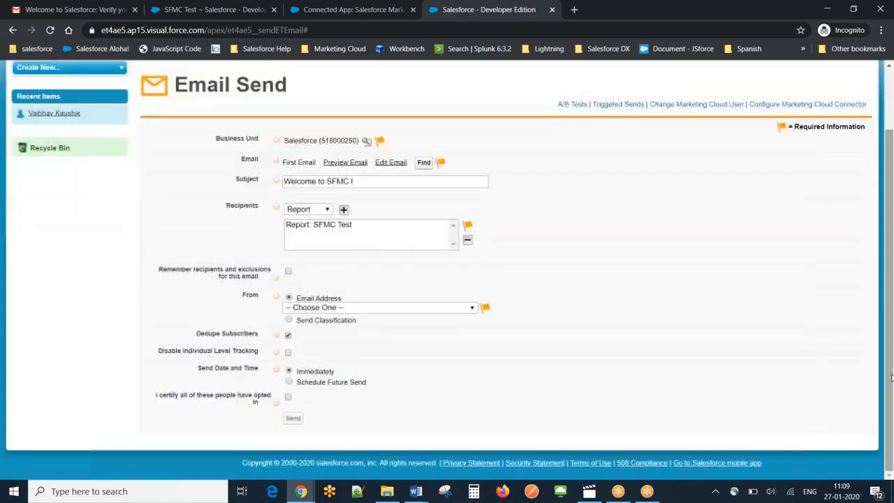
click(471, 307)
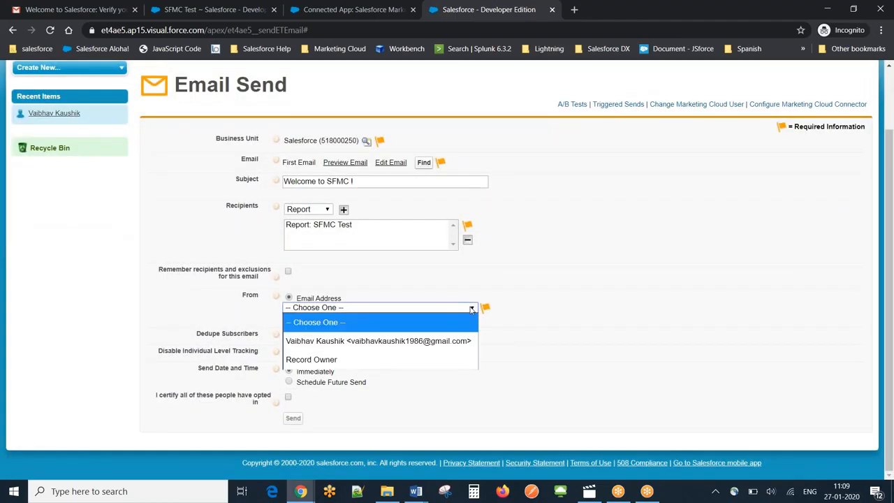
click(399, 341)
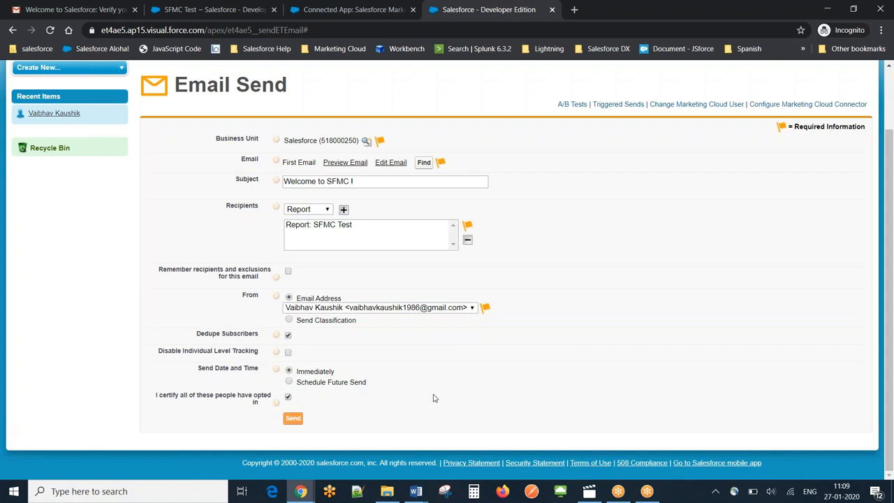
click(293, 419)
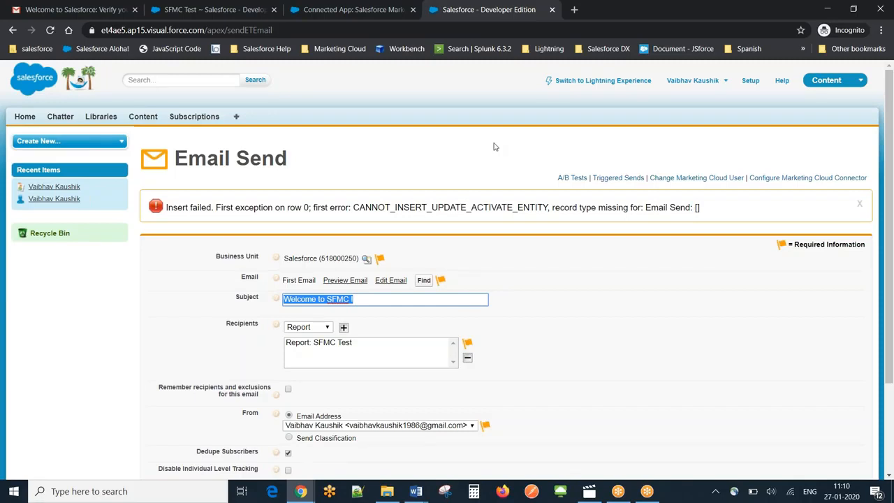
- Go to Setup from the SFMC Test report's browser tab, search for "prof", and open the Profiles list in a new tab
click(880, 285)
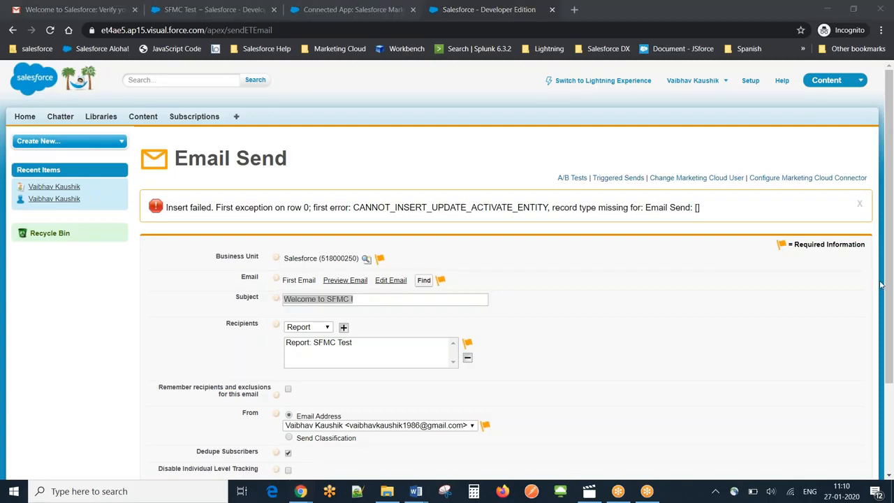
click(757, 400)
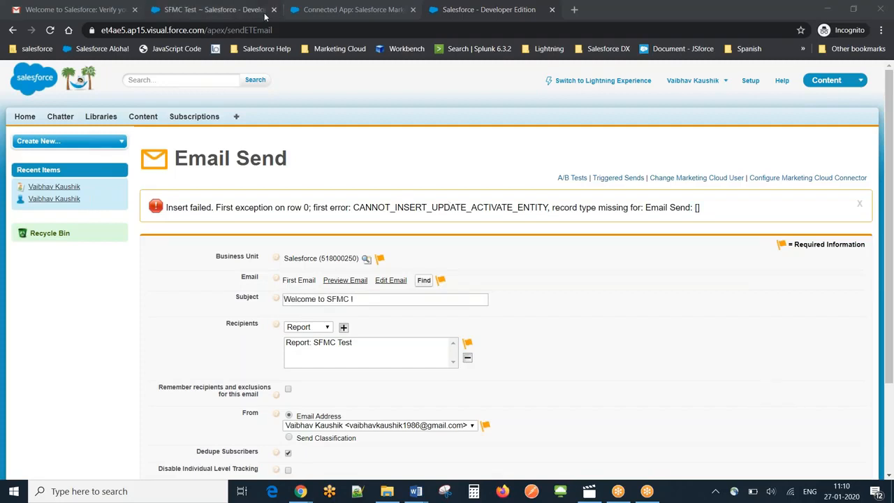
click(236, 7)
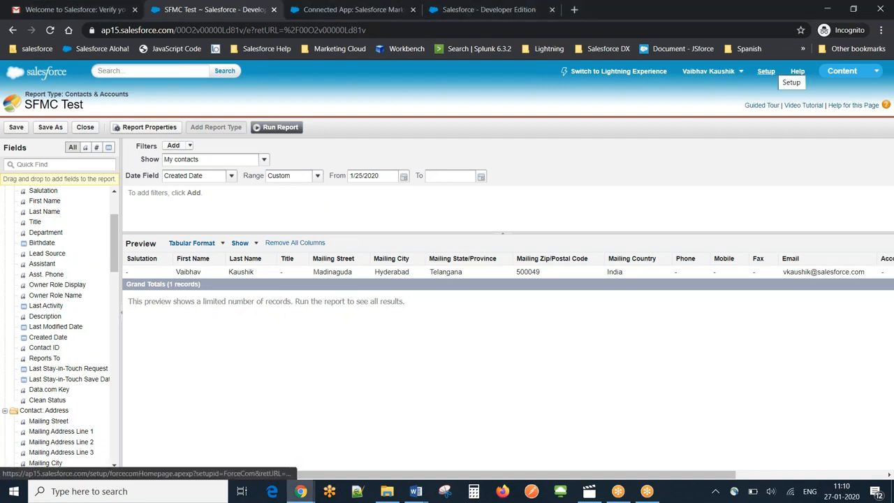
click(766, 71)
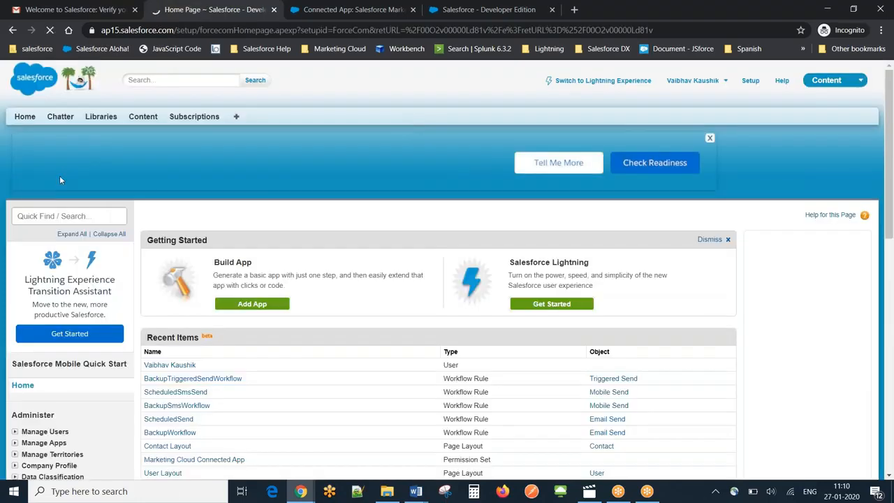
click(32, 217)
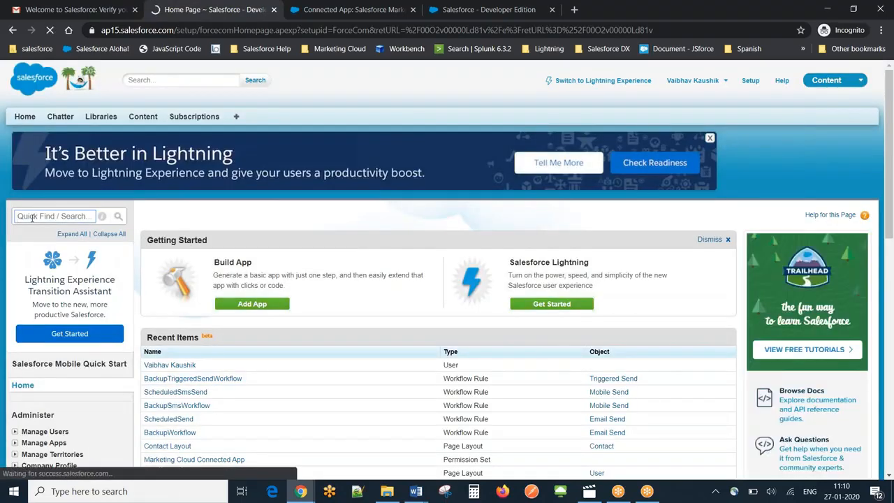
text(prof)
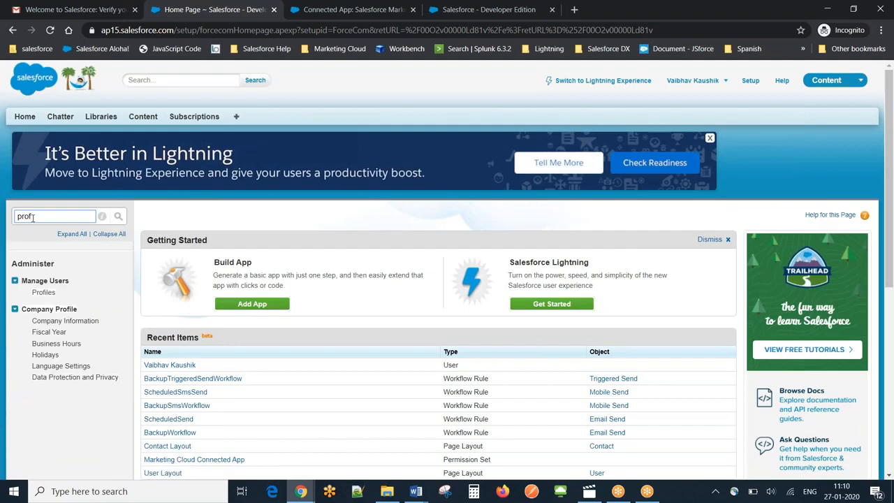
ctrl+click(44, 292)
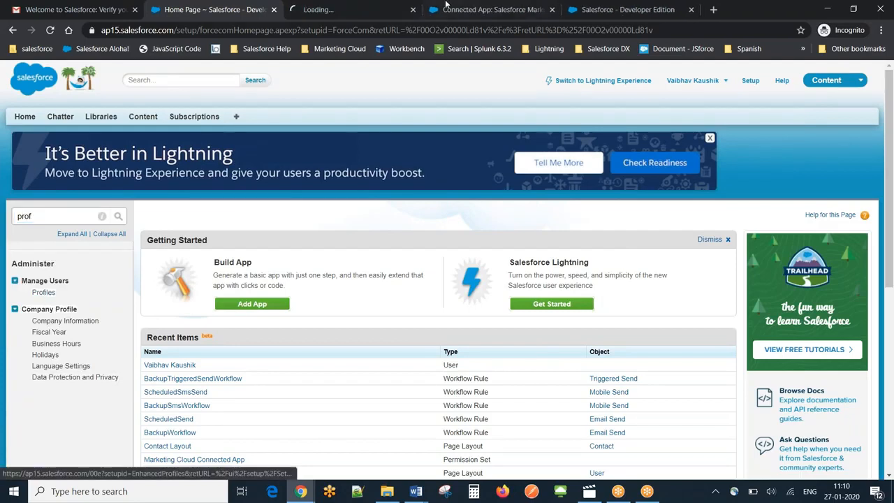
click(347, 10)
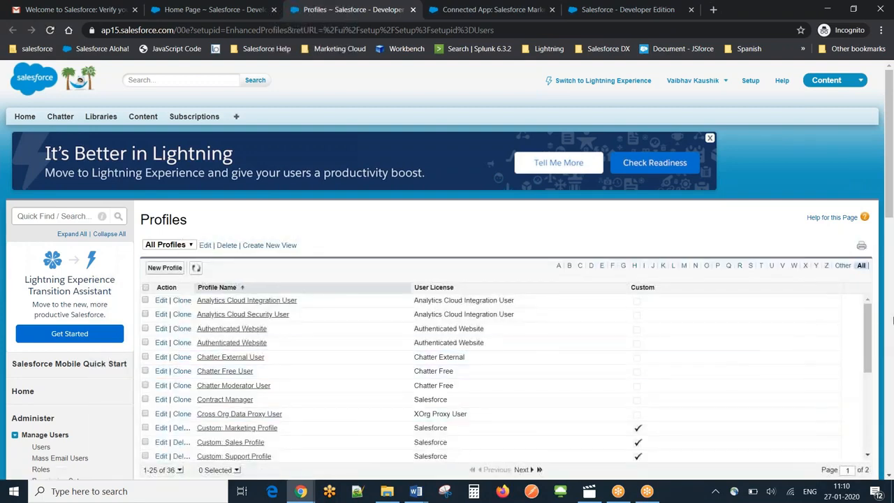
- Filter the Profiles list to names starting with S and open the System Administrator profile
drag(868, 335, 878, 455)
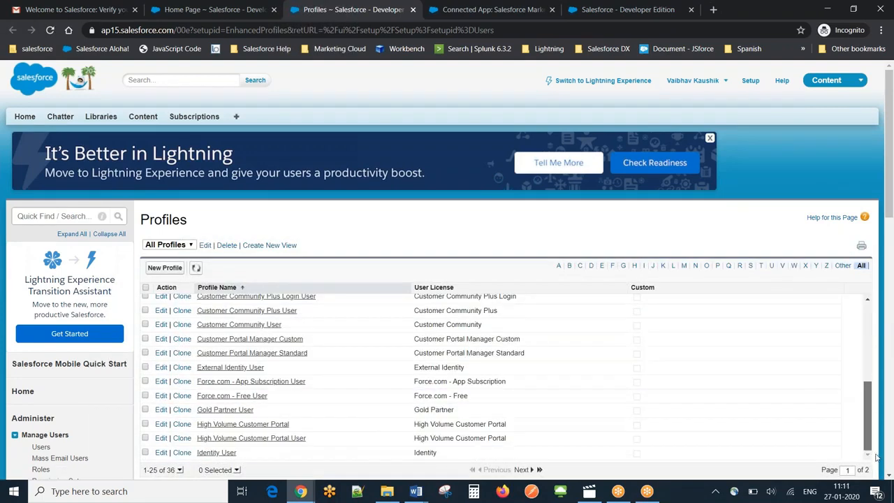
click(749, 268)
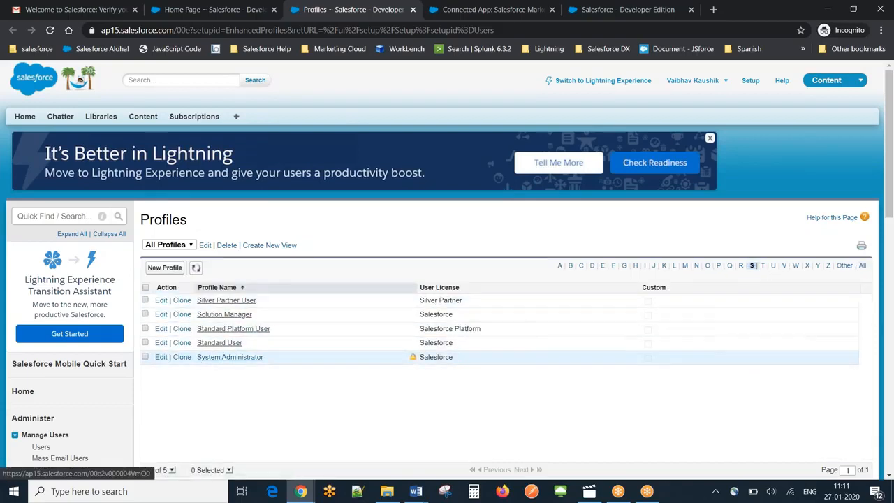
click(230, 356)
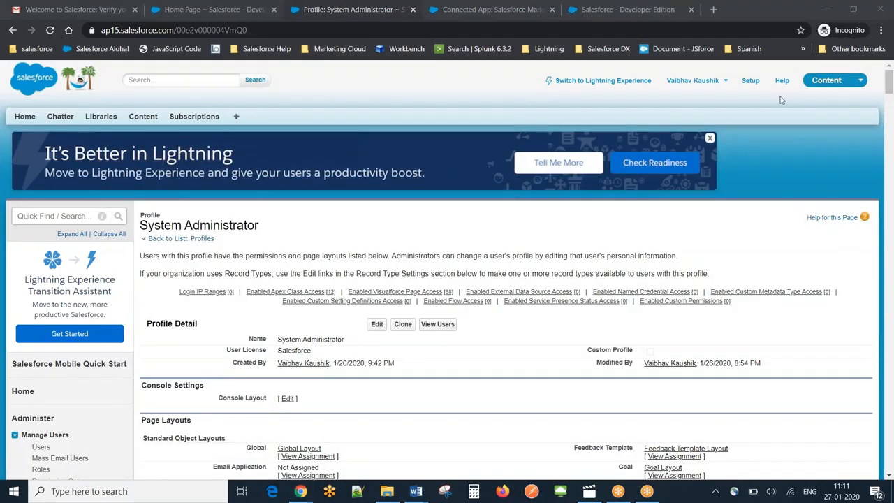
mouse_move(888, 85)
mouse_down()
mouse_move(891, 241)
mouse_move(875, 81)
mouse_up()
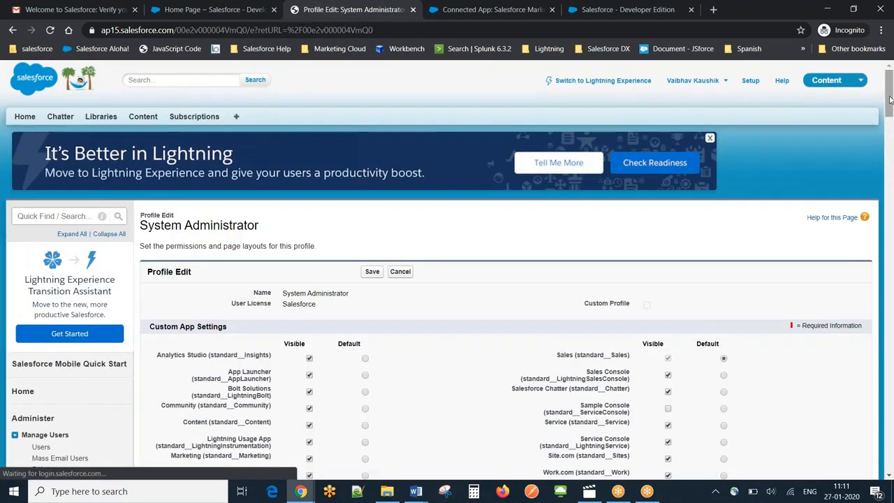
drag(889, 94, 848, 132)
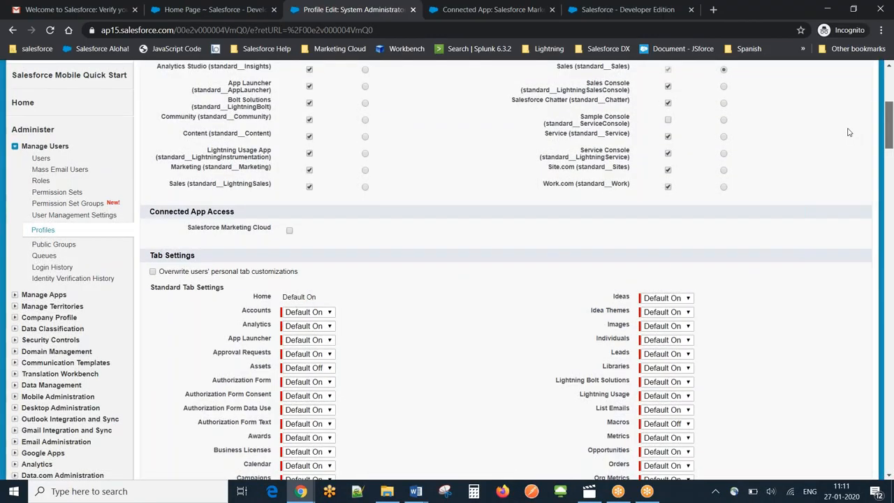
scroll(849, 127, up, 4)
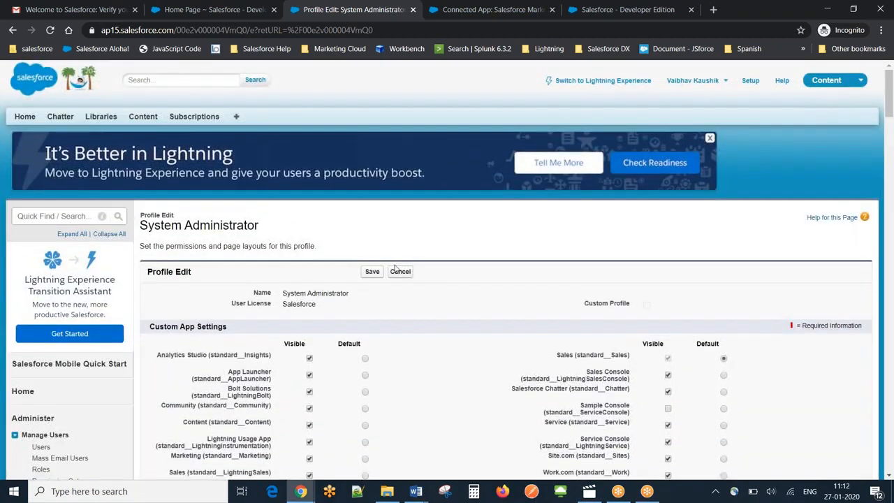
click(400, 272)
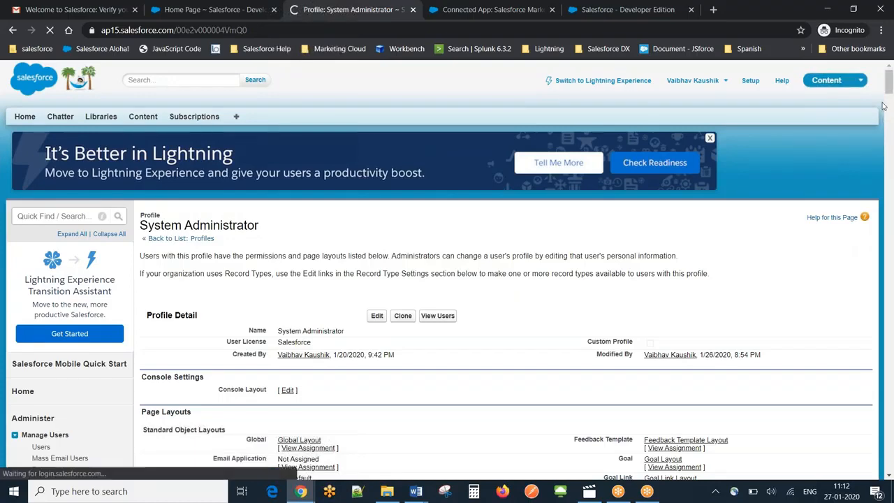
- View the System Administrator profile's Email Send page layout assignments and check which layouts are available from its Master record type layout
drag(888, 87, 890, 135)
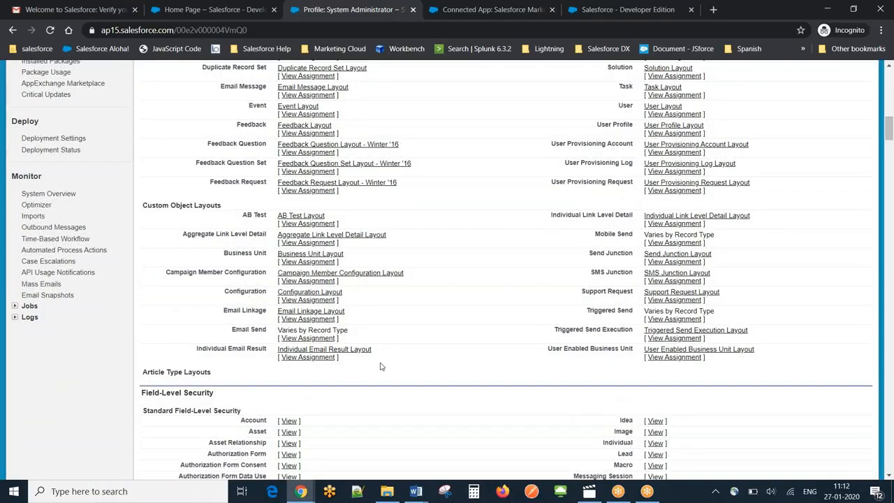
click(318, 338)
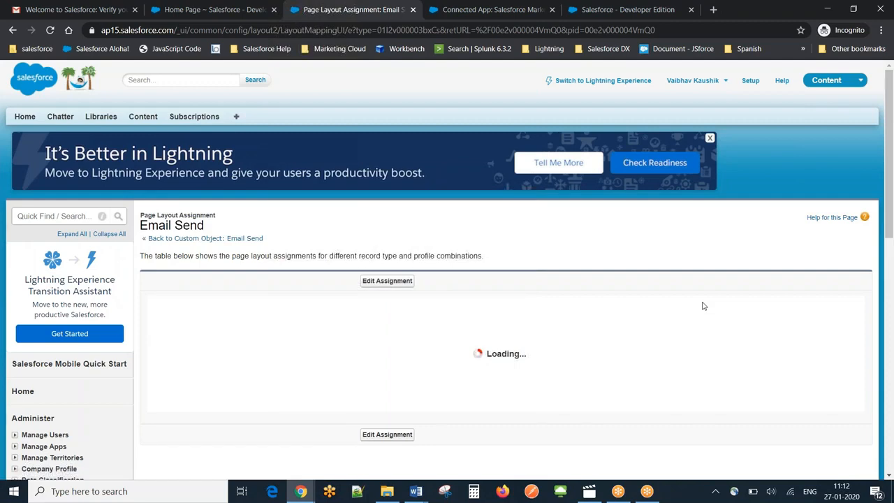
drag(889, 145, 890, 207)
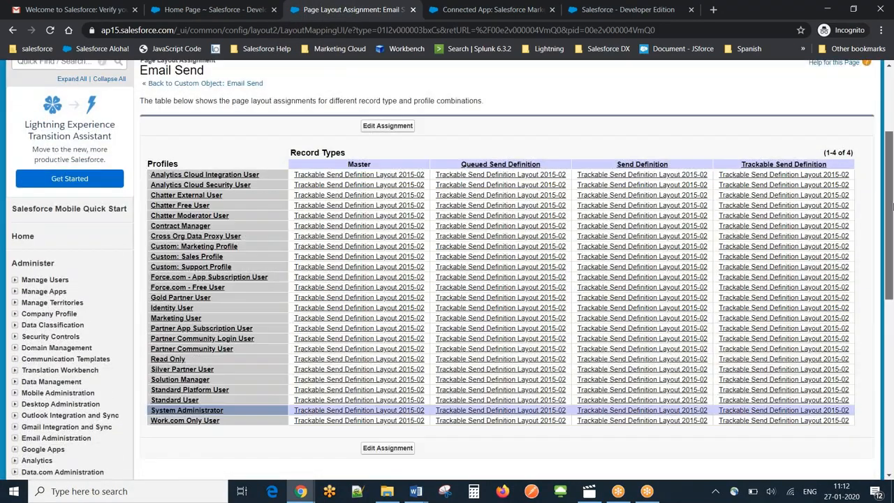
click(383, 413)
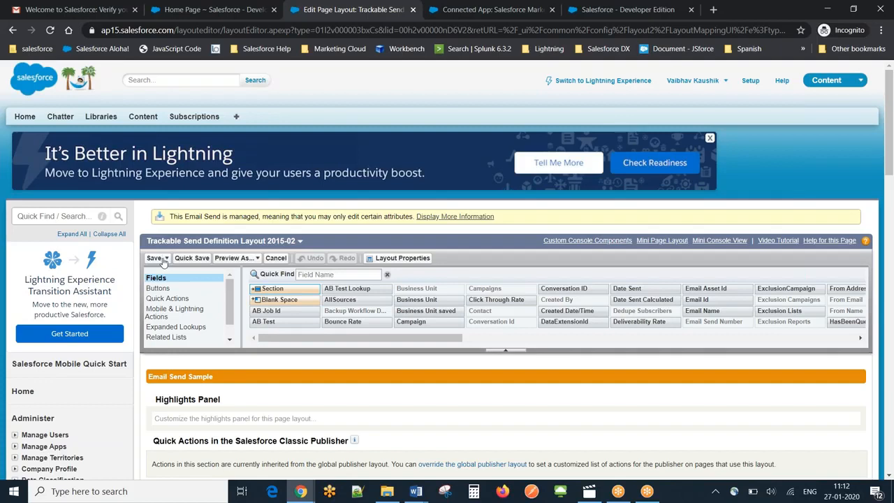
click(299, 241)
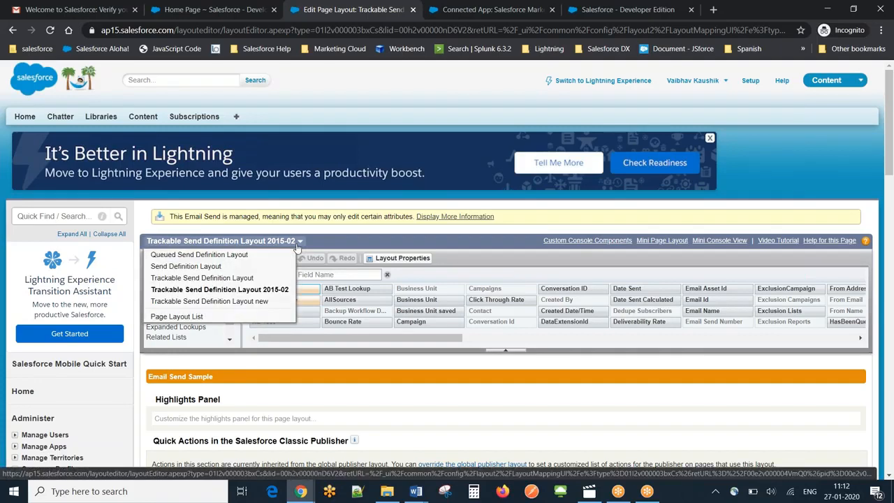
click(298, 245)
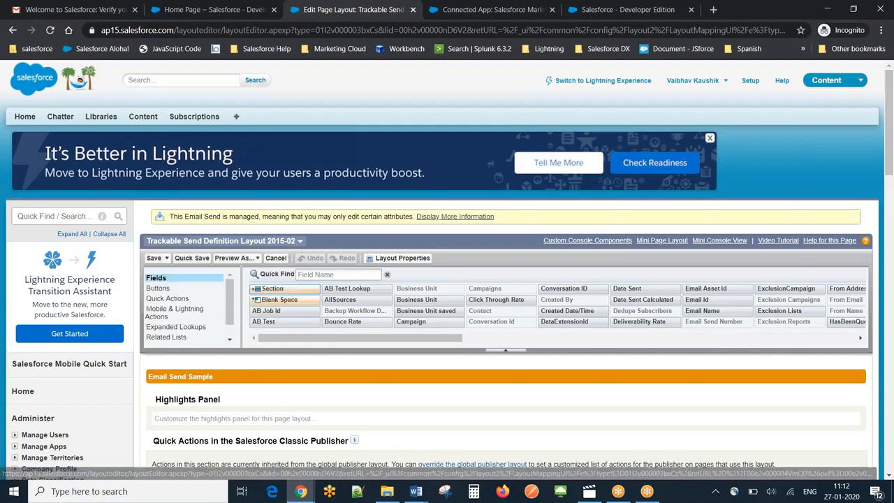
- Return from the layout editor and discard the pending assignment of Send Definition Layout to the Email Send record types
click(13, 31)
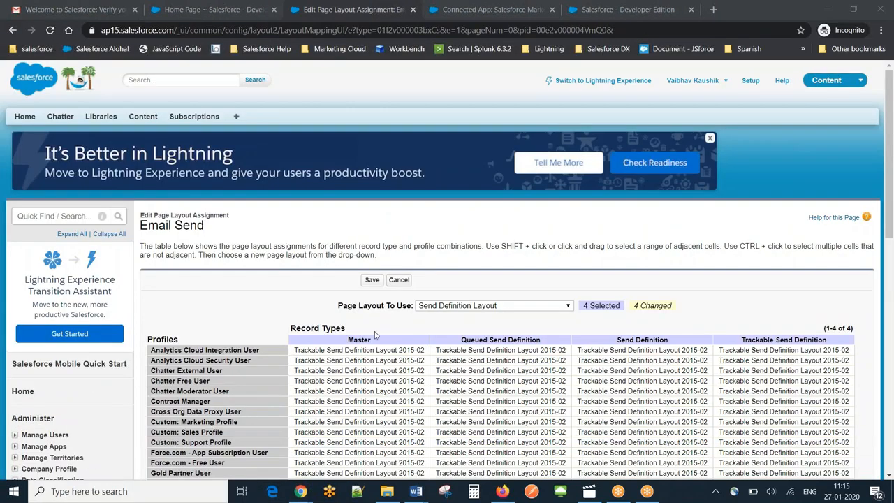
click(207, 271)
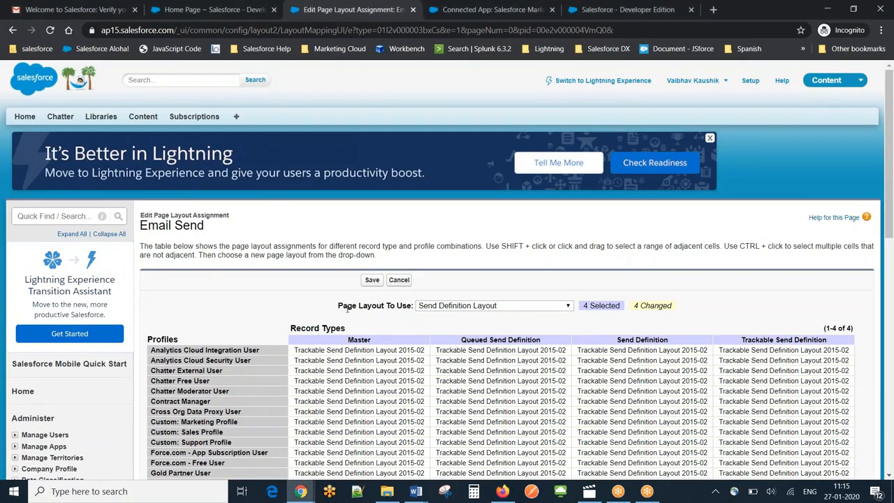
click(401, 282)
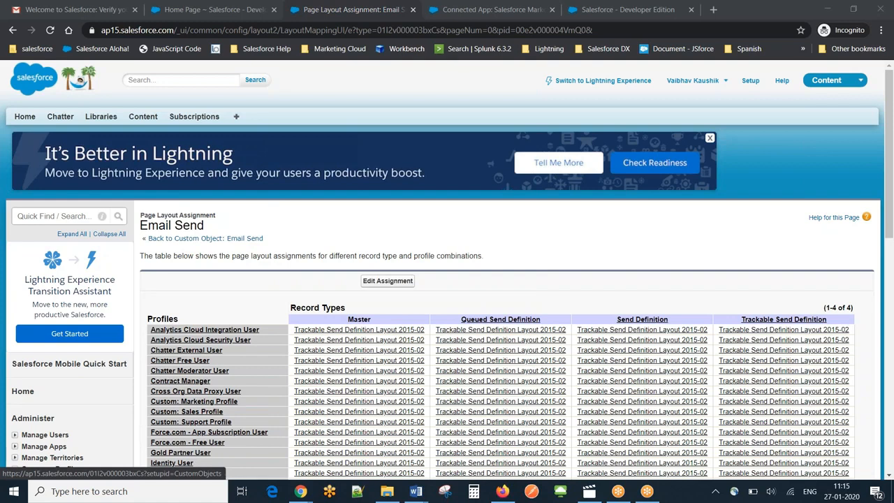
- Find Profiles in Setup with "prof", filter the list to S, and open the System Administrator profile again
click(81, 216)
text(prof)
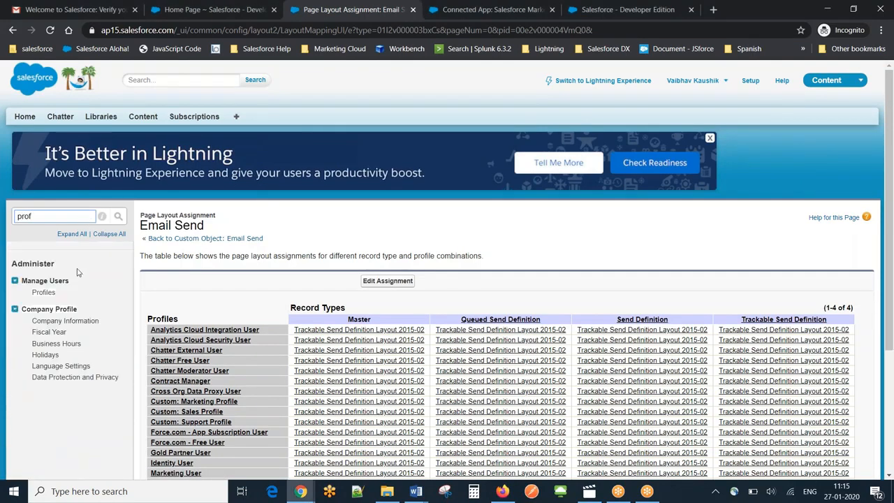
click(43, 292)
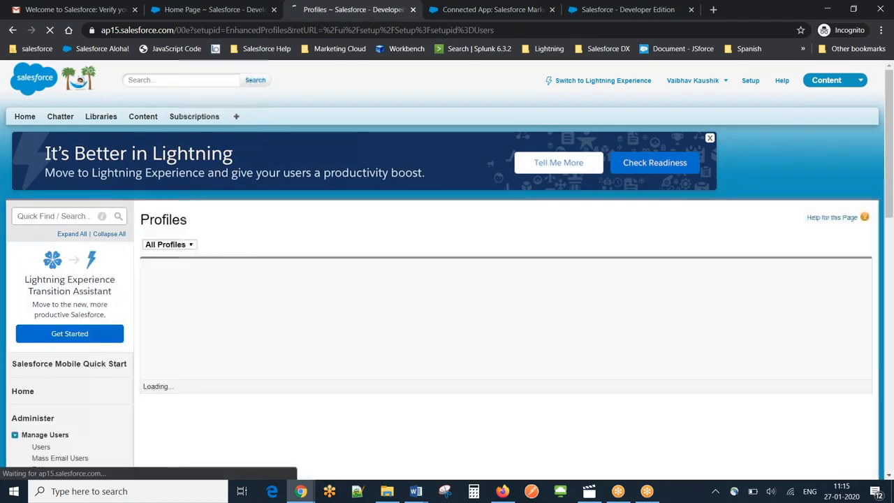
click(751, 266)
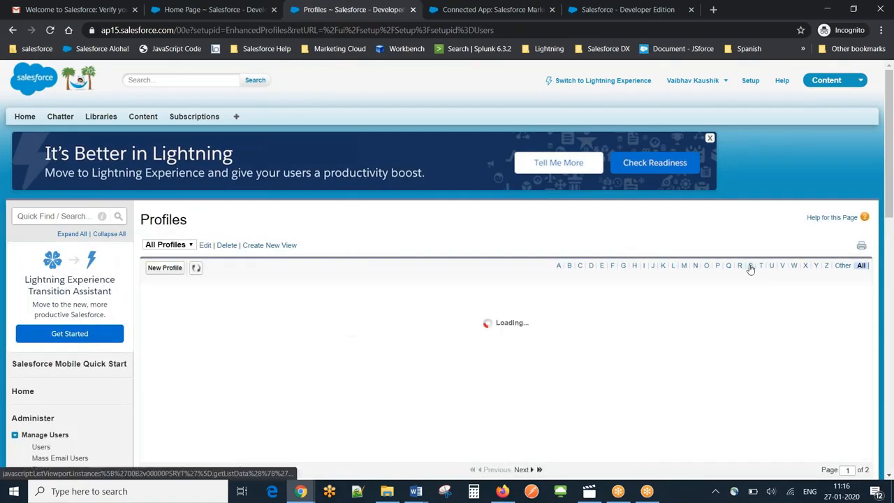
click(222, 345)
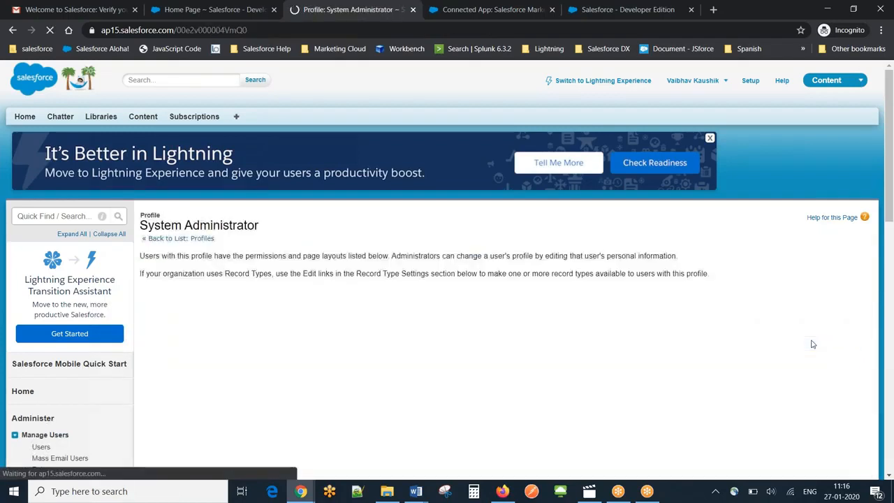
- Edit the profile's Email Sends record types and remove Queued Send Definition, Send Definition and Trackable Send Definition from the selected ones
drag(891, 92, 890, 241)
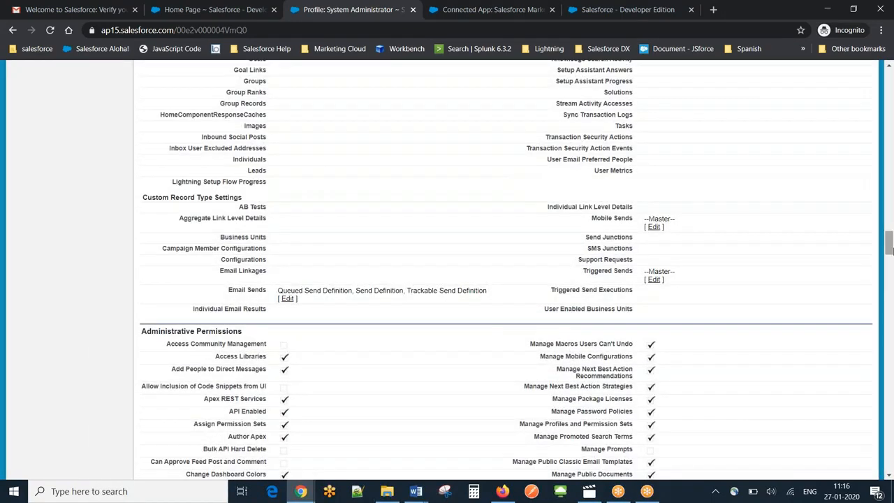
click(289, 299)
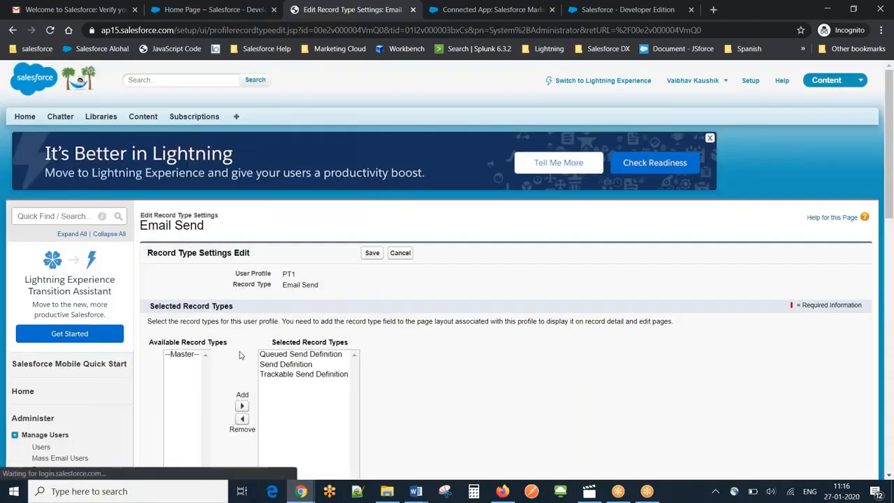
click(312, 355)
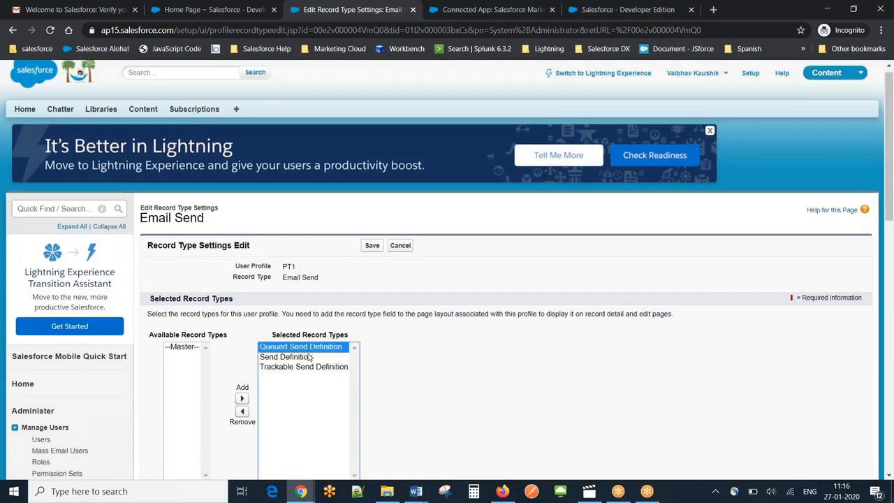
click(242, 412)
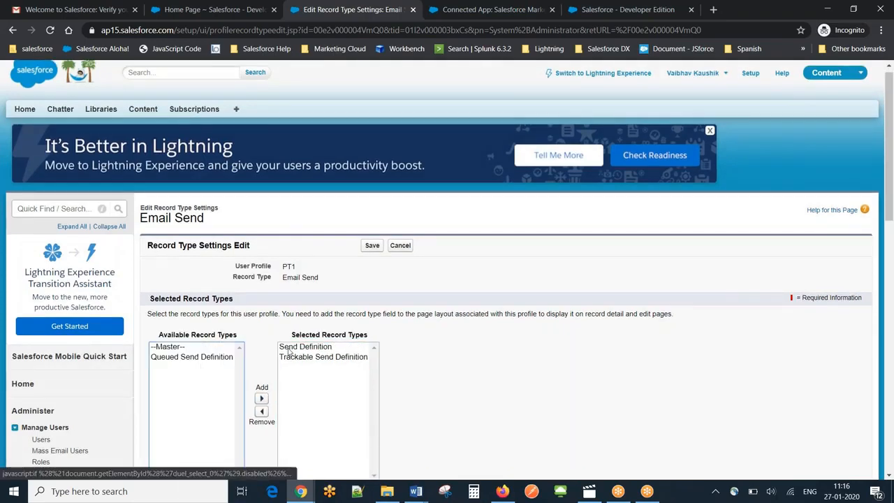
click(262, 412)
click(262, 411)
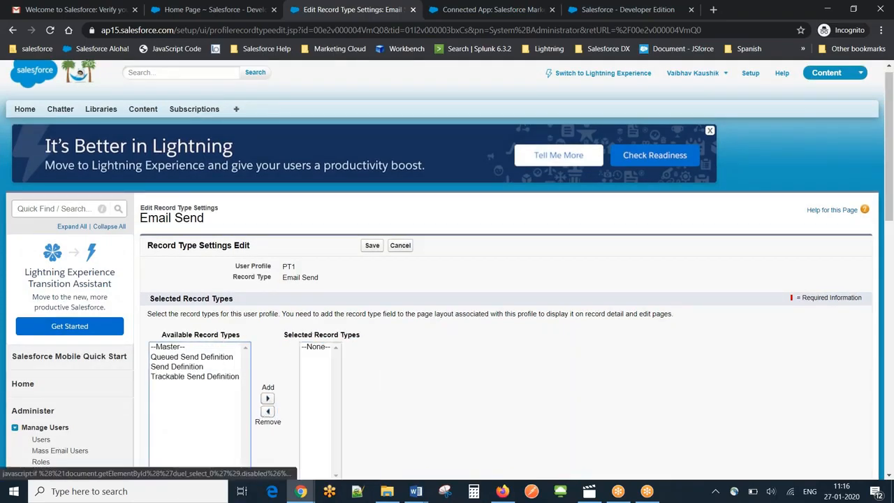
- Add --Master-- as the selected Email Send record type and save the record type settings
click(174, 348)
click(268, 399)
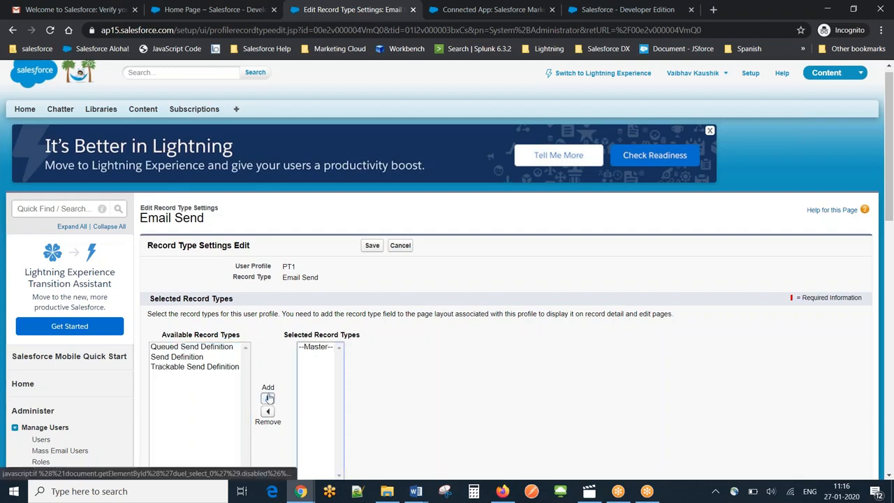
click(372, 246)
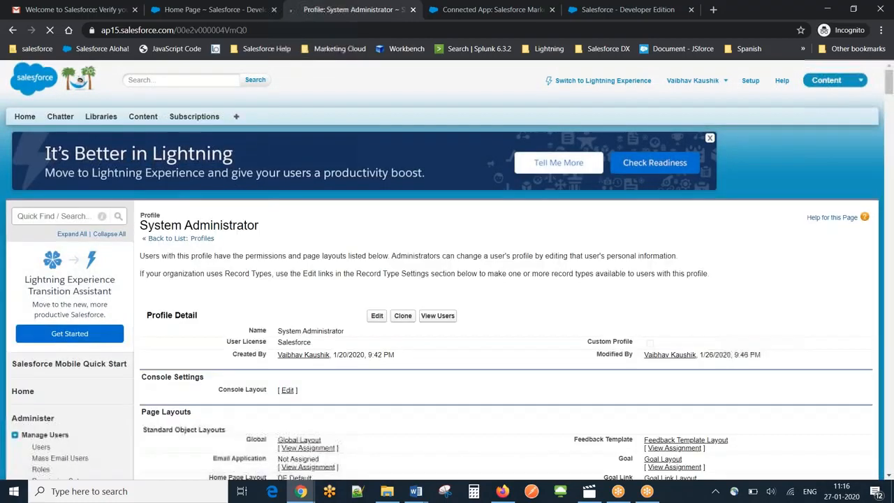
- Return to the filled-in Email Send form and try to send First Email to the SFMC Test report again
click(615, 10)
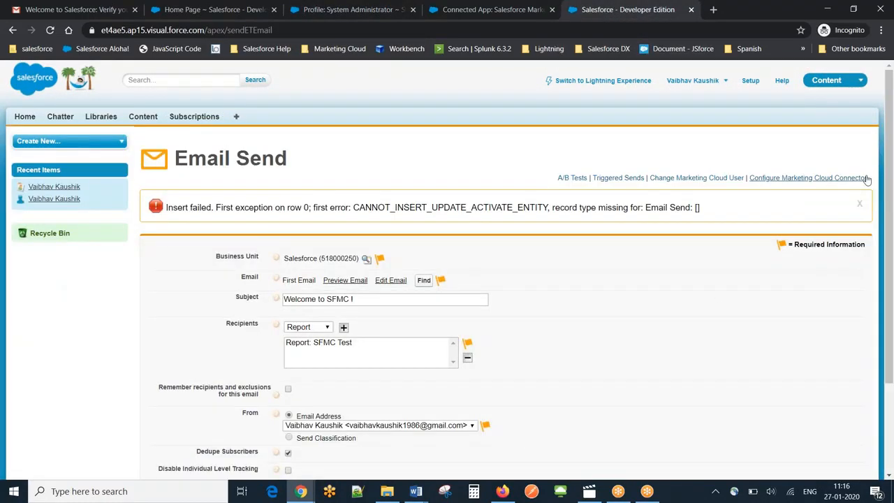
drag(889, 185, 891, 278)
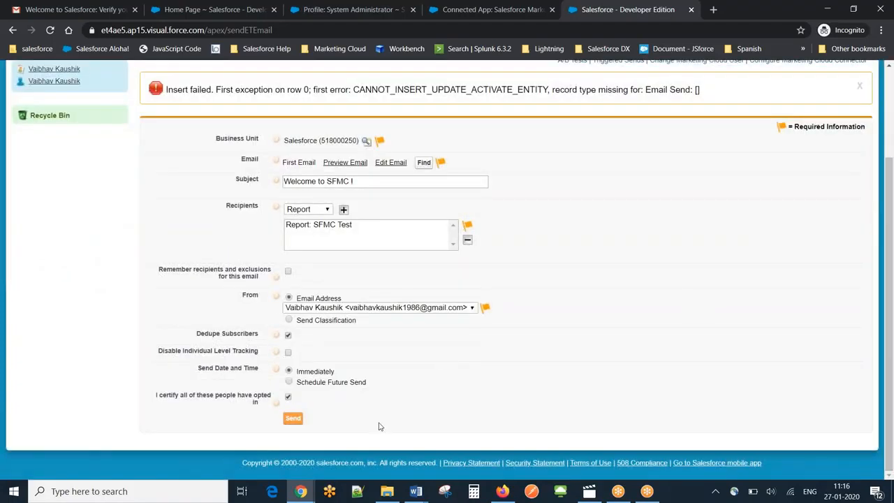
click(294, 420)
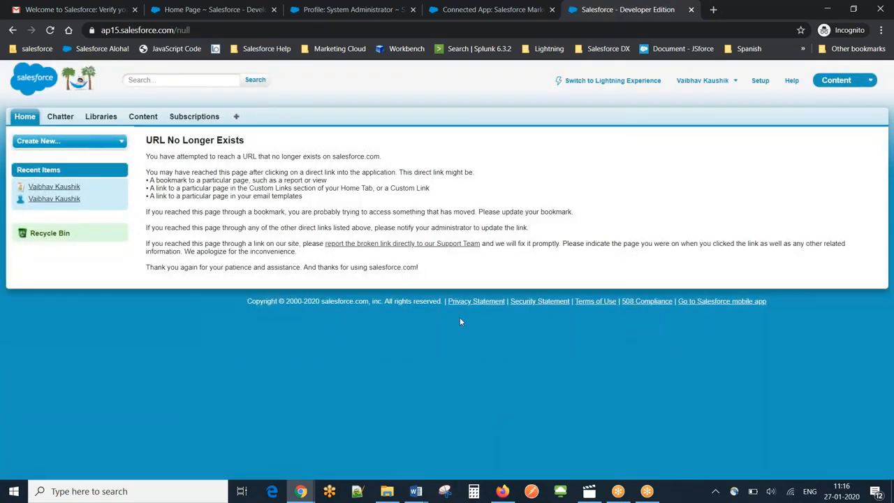
- Open a new Marketing Cloud Email Send form and choose First Email from Content Builder as the email
click(236, 117)
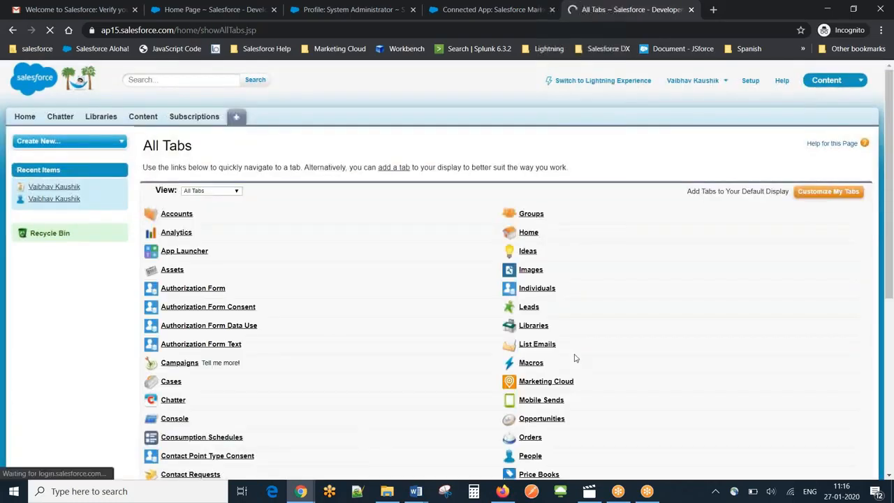
click(543, 383)
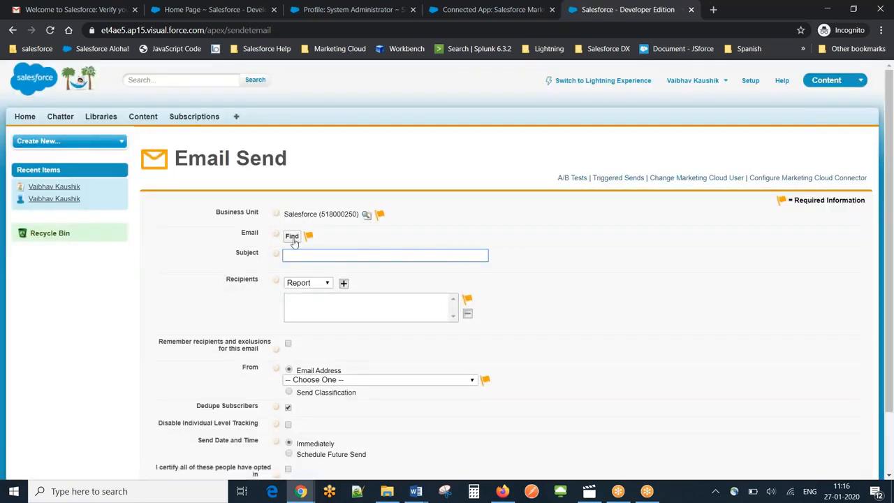
click(292, 238)
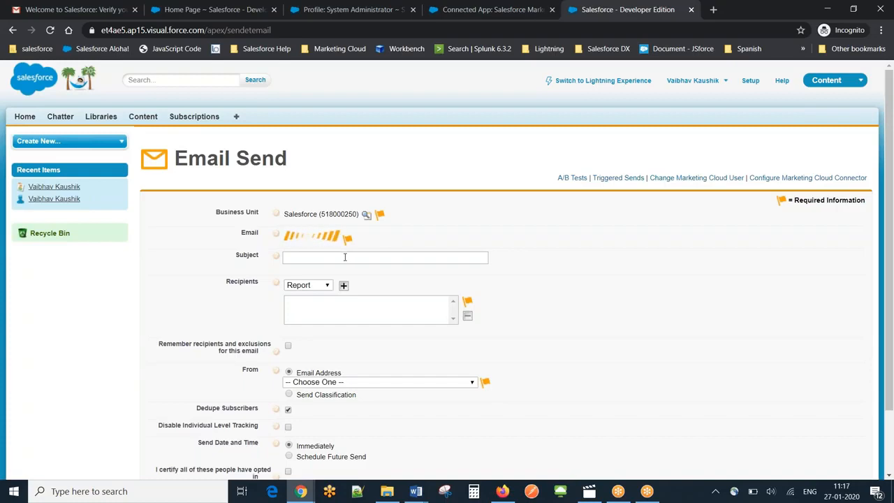
click(329, 257)
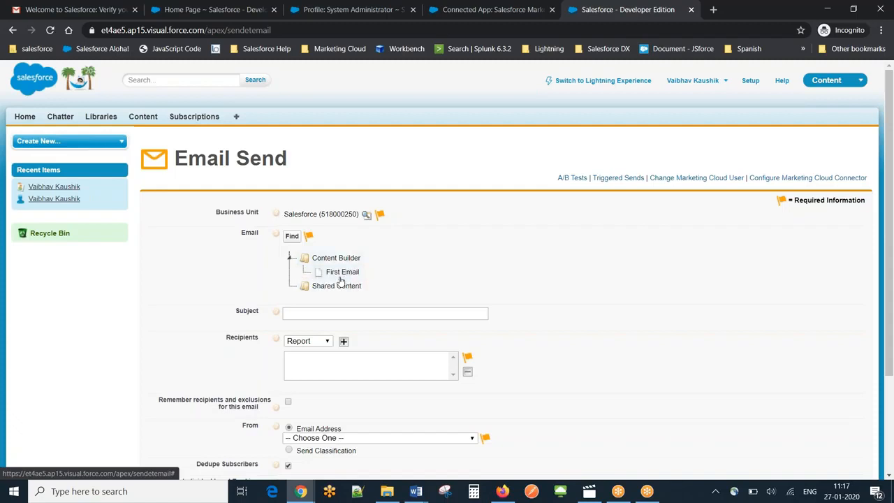
click(341, 272)
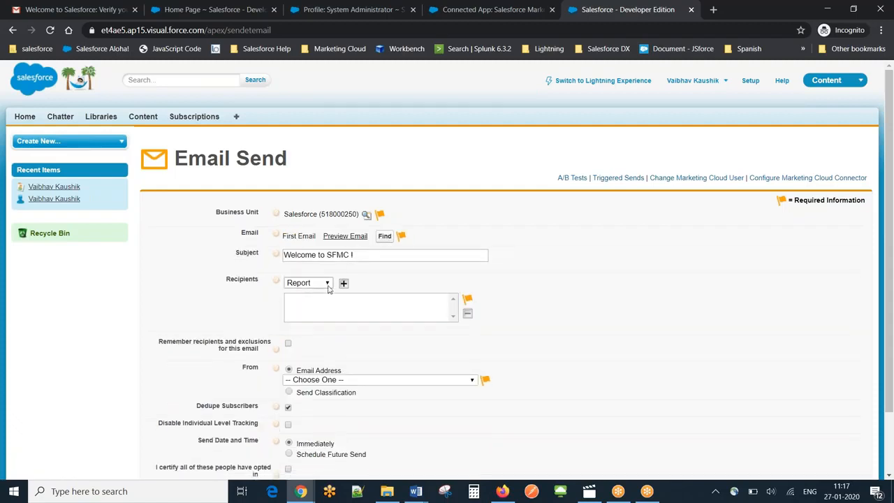
- Add the SFMC Test report from Unfiled Public Reports as the recipients
click(342, 284)
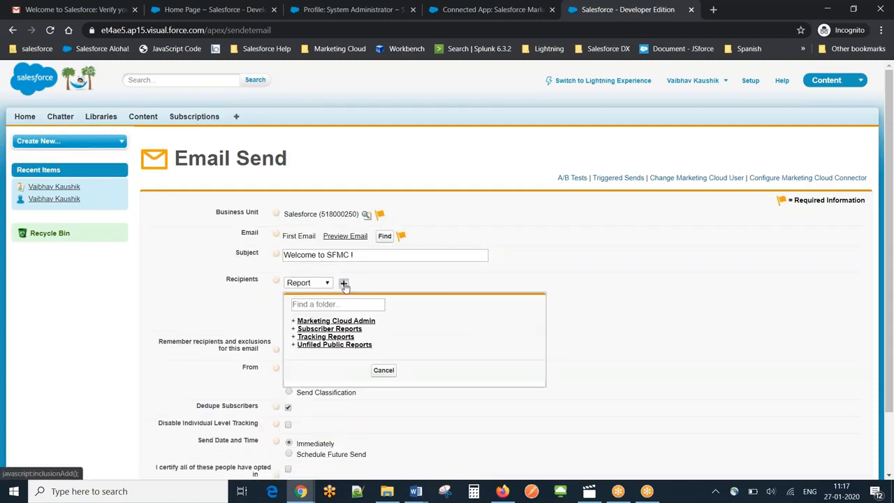
click(308, 347)
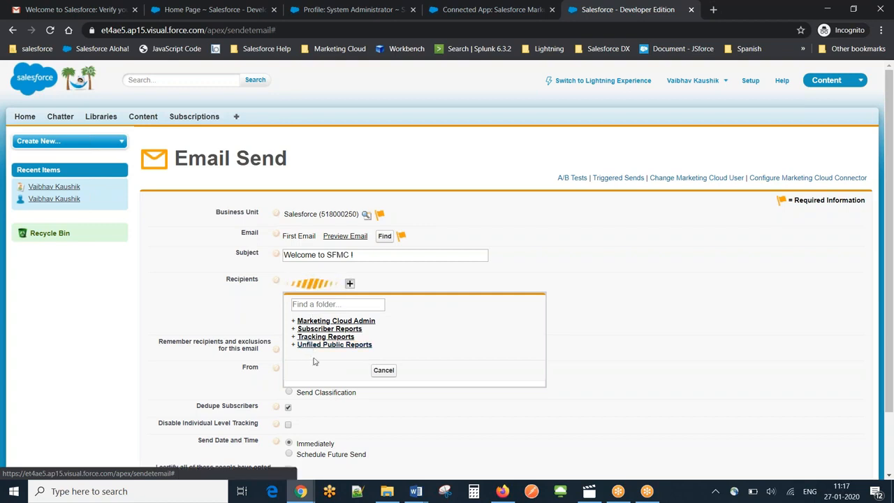
click(316, 352)
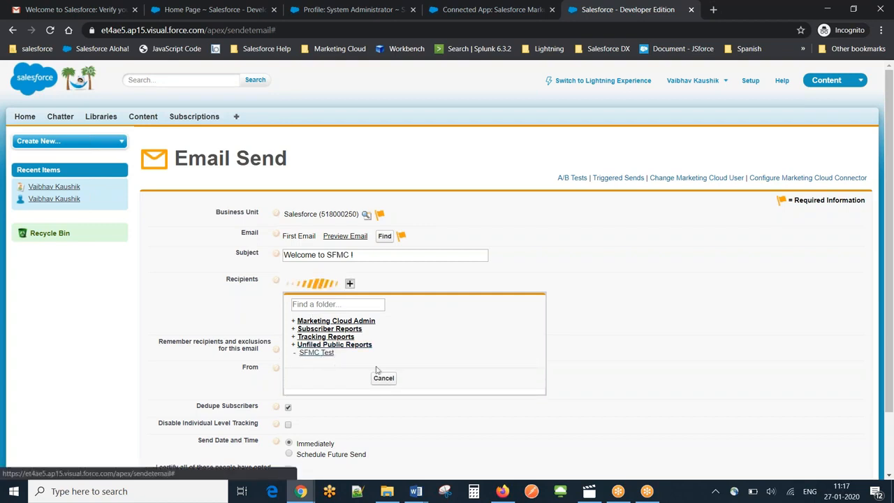
- Choose the sender's own email address as From, certify that all recipients have opted in, and send the email
click(404, 384)
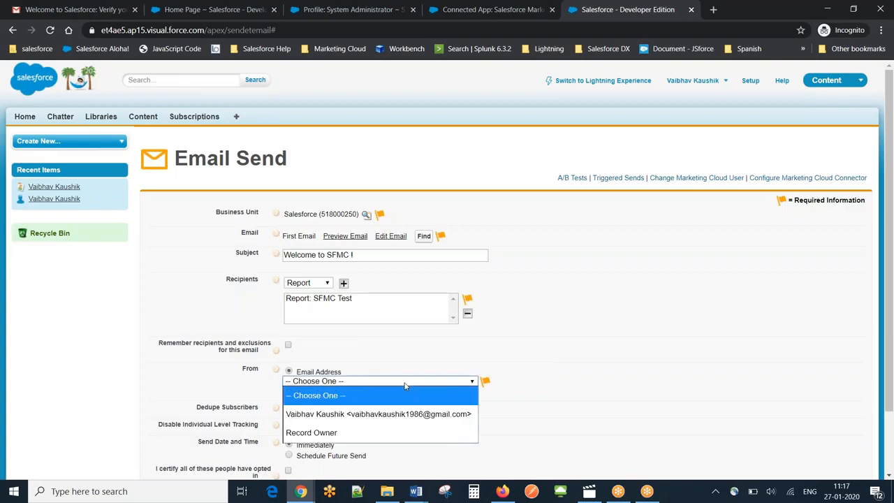
click(388, 412)
scroll(887, 248, down, 2)
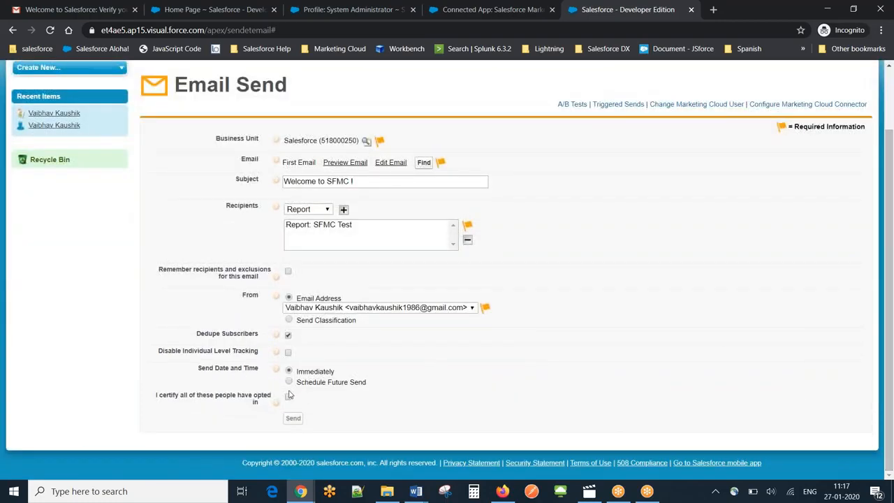
click(288, 398)
click(292, 418)
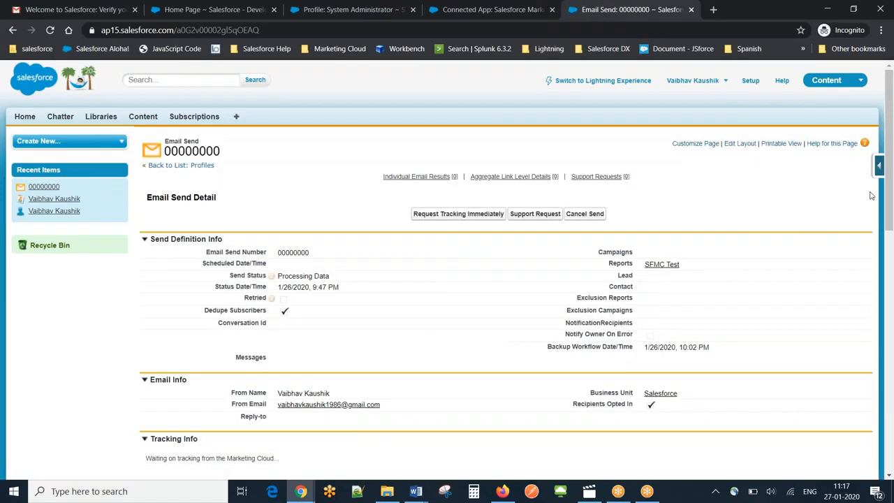
- Look over the Email Send record, switch to the Gmail inbox, refresh it and open the Welcome to SFMC ! message
drag(889, 172, 866, 249)
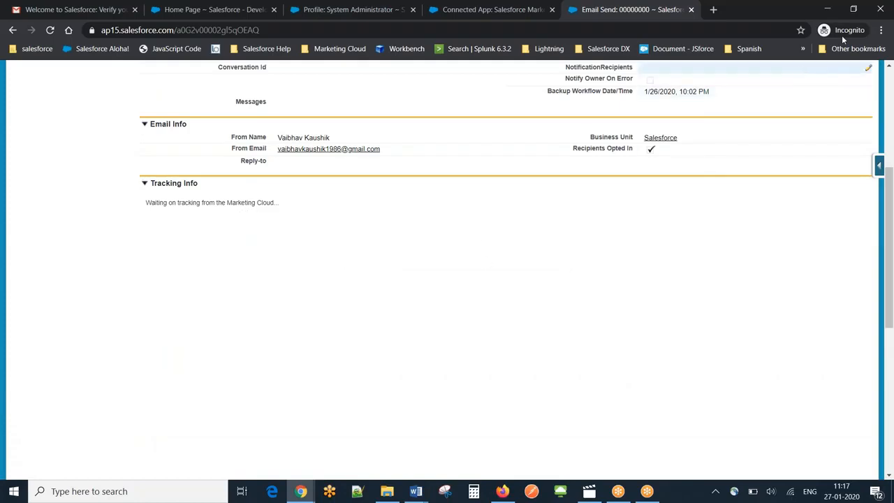
click(884, 15)
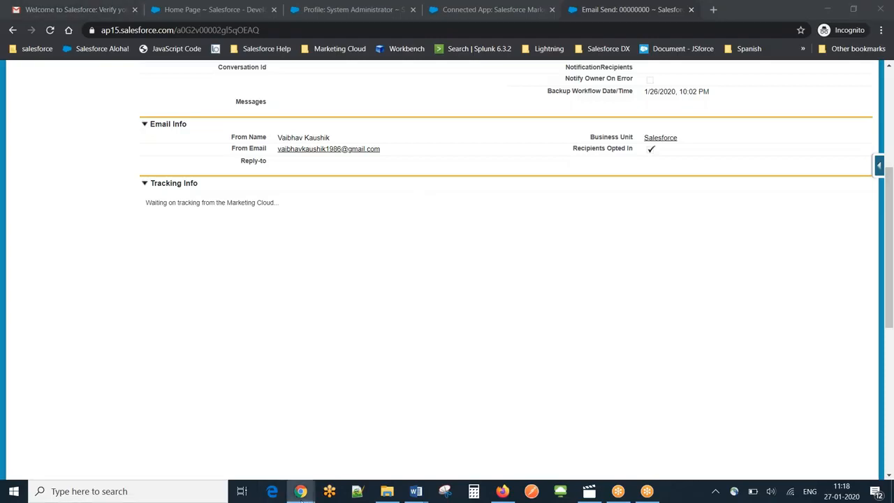
mouse_move(300, 490)
click(162, 430)
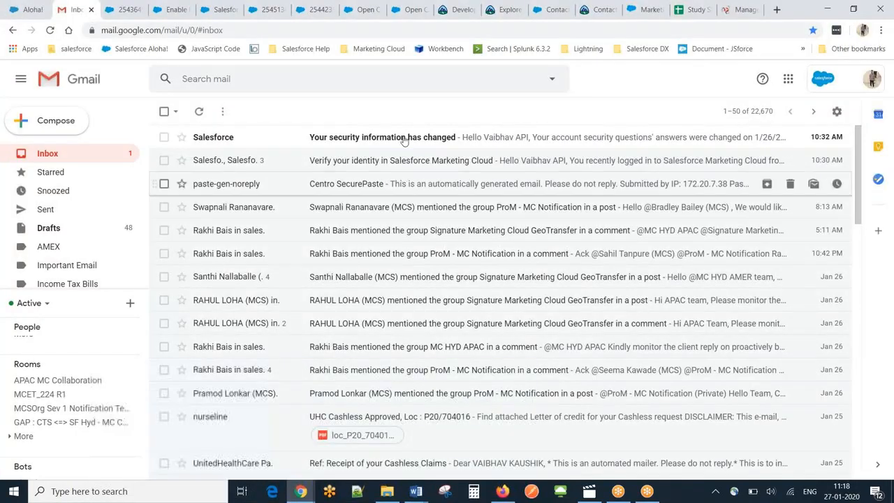
click(199, 111)
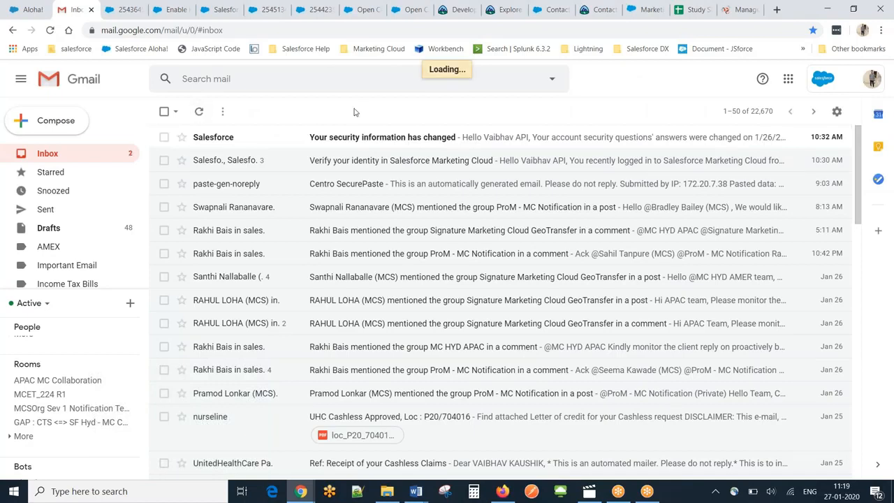
click(399, 145)
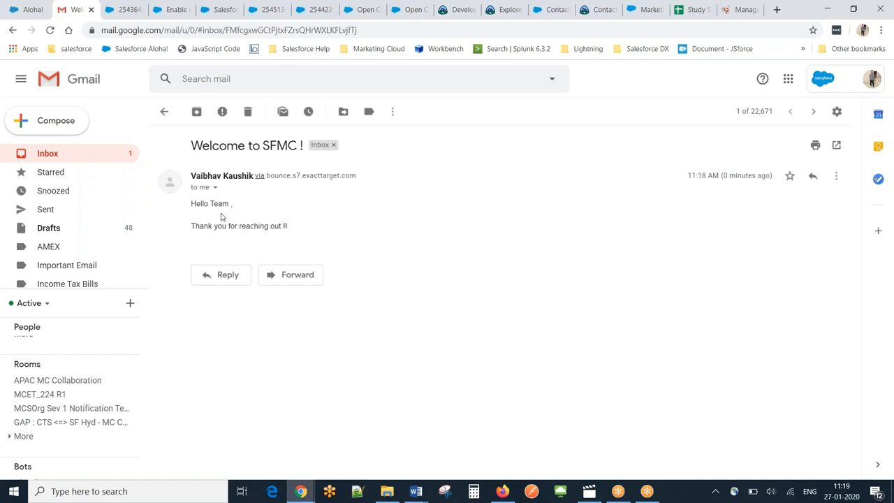
- Switch to Marketing Cloud, open First Email in Content Builder and compare its content with the message received in Gmail
click(300, 491)
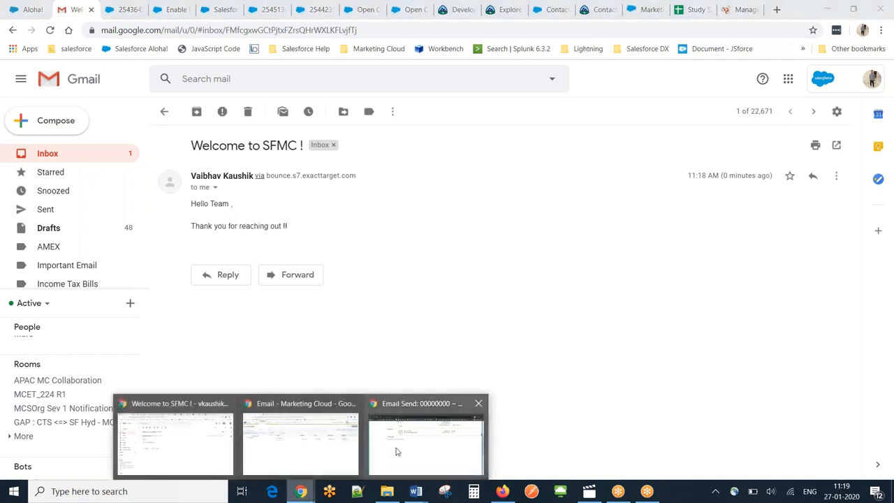
click(269, 435)
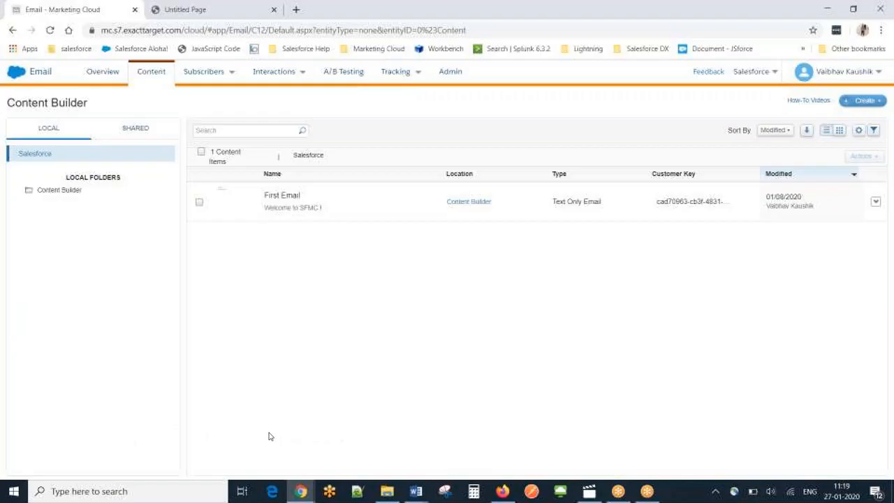
click(292, 199)
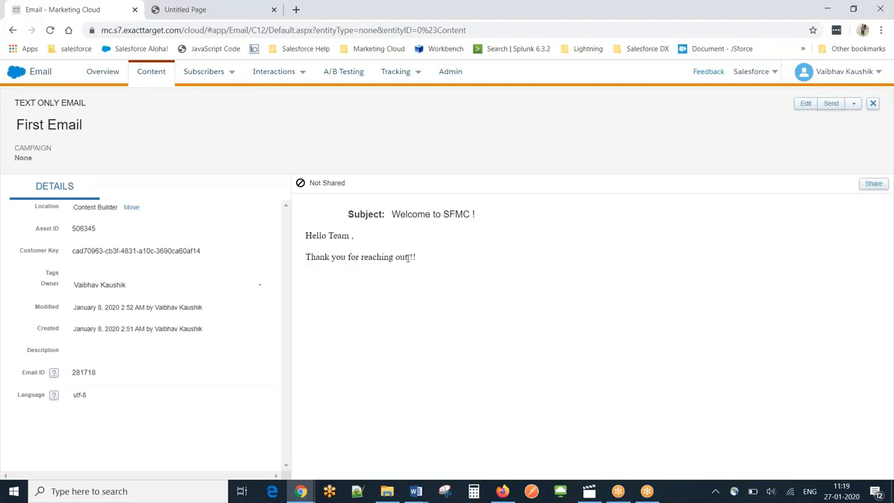
key(alt+Tab)
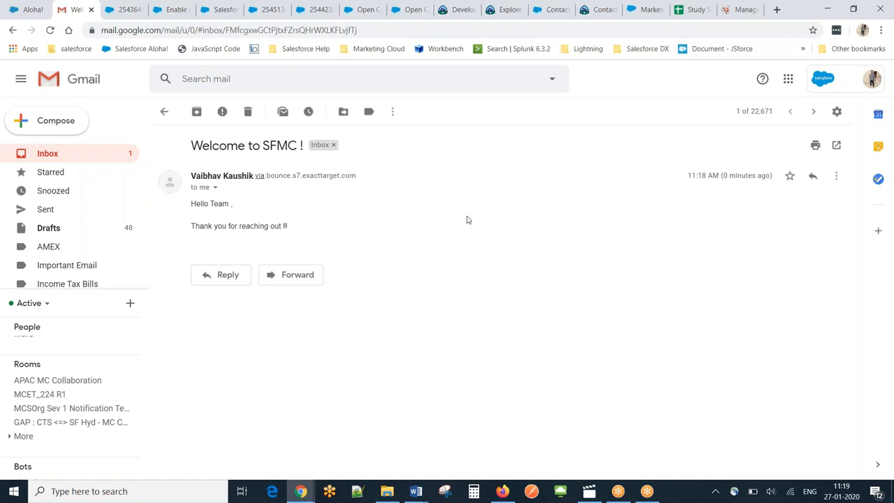
key(alt+Tab)
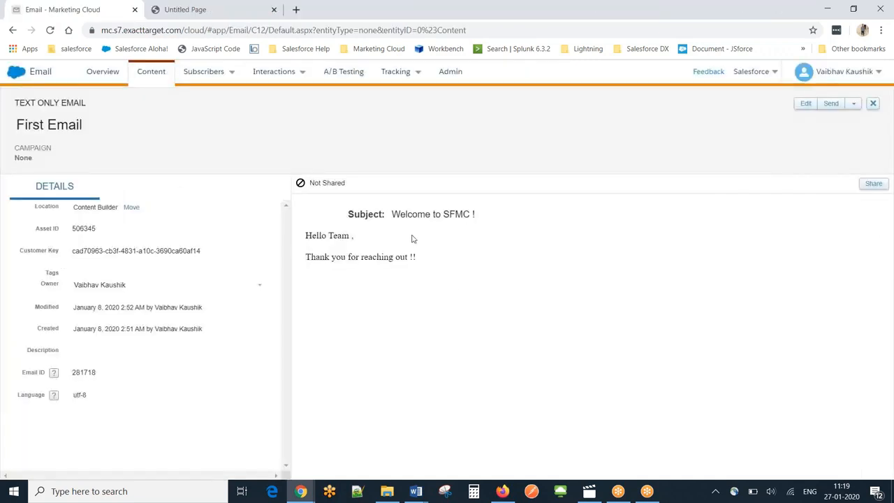
- Return to the Salesforce Email Send record, reload it and review its send status, tracking information and related lists
mouse_move(300, 491)
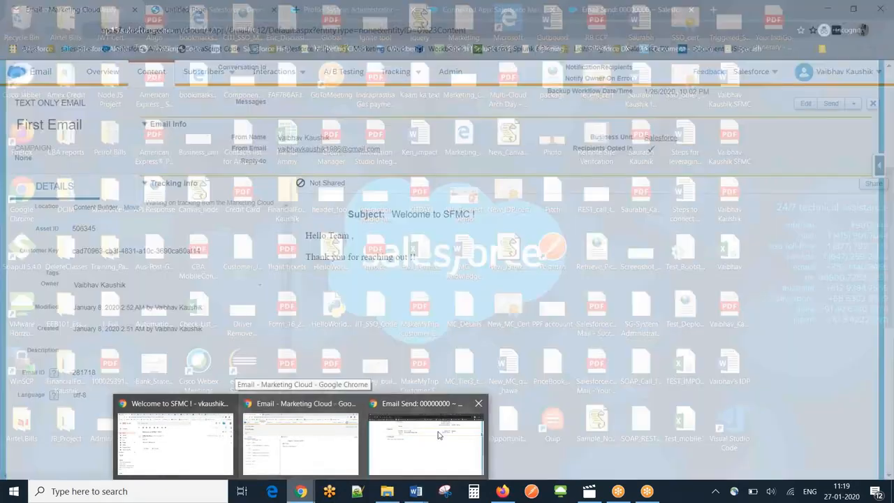
click(439, 435)
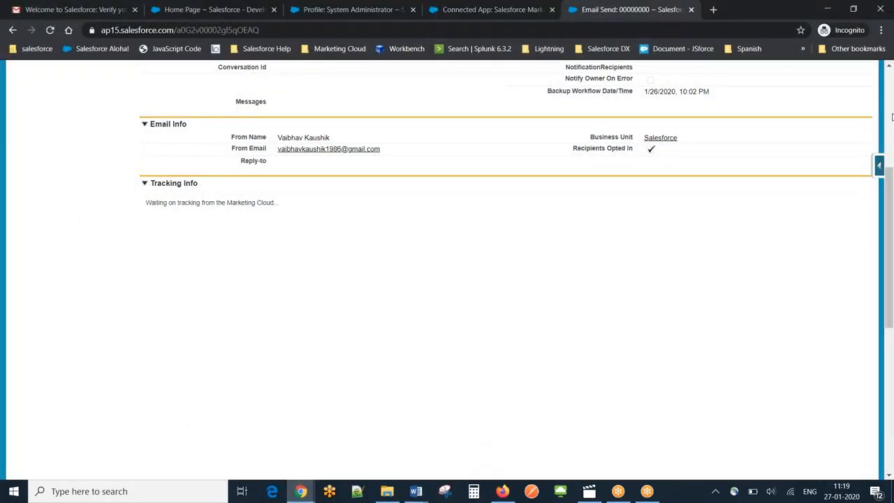
scroll(892, 116, up, 4)
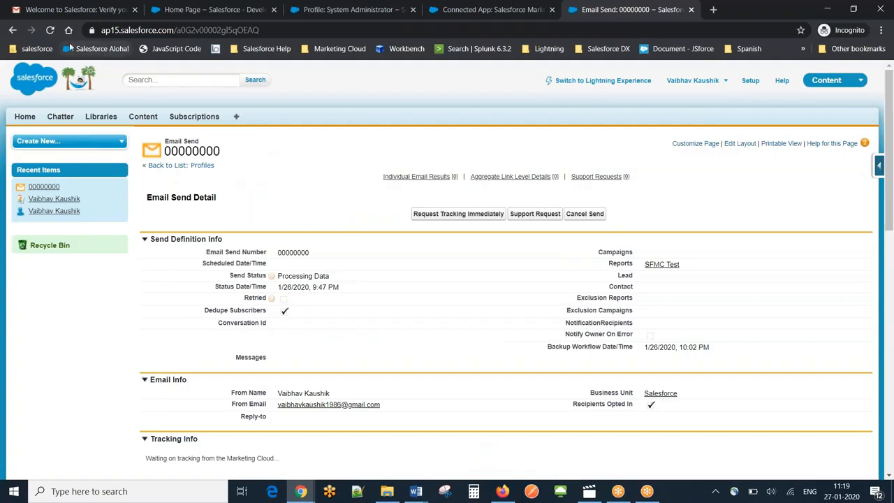
click(49, 30)
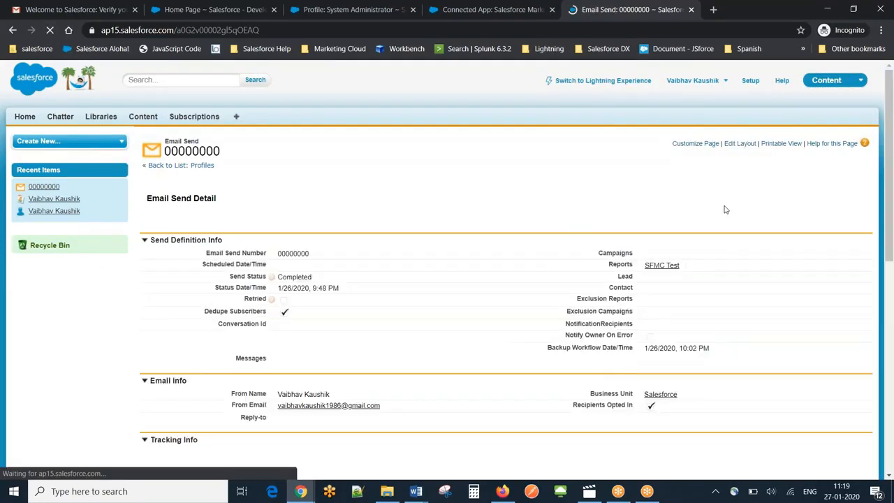
scroll(892, 147, down, 1)
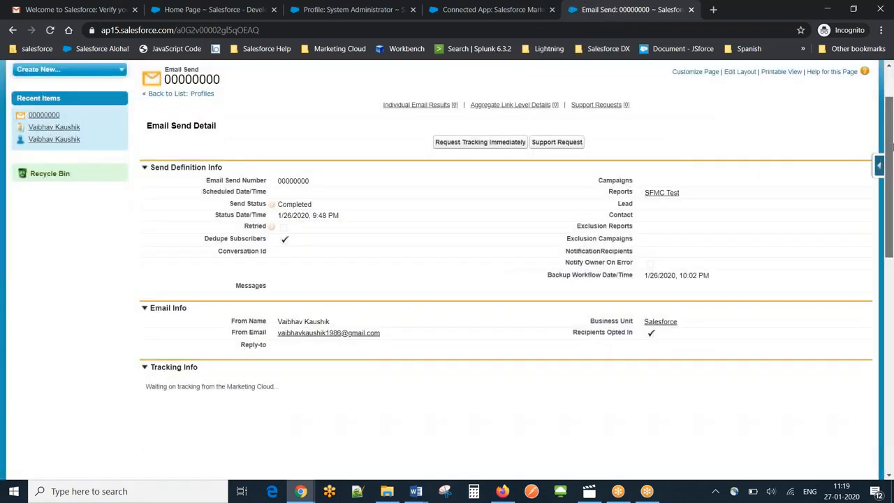
drag(891, 147, 892, 368)
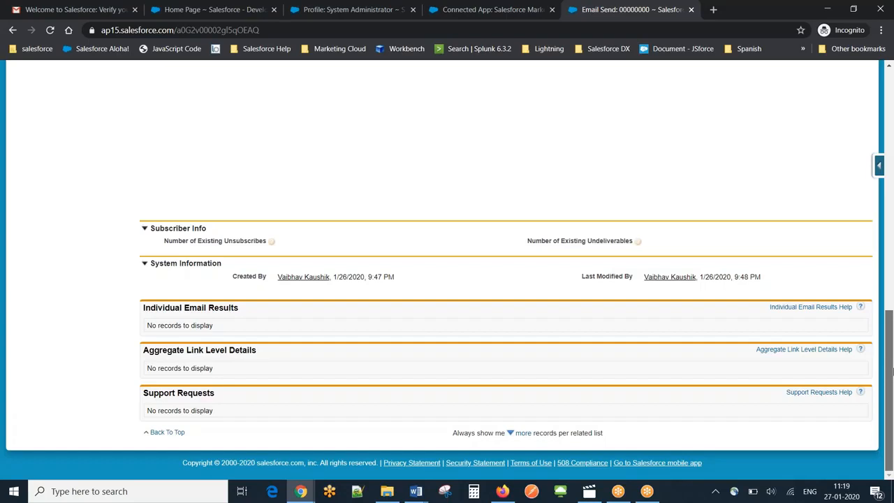
drag(889, 363, 877, 211)
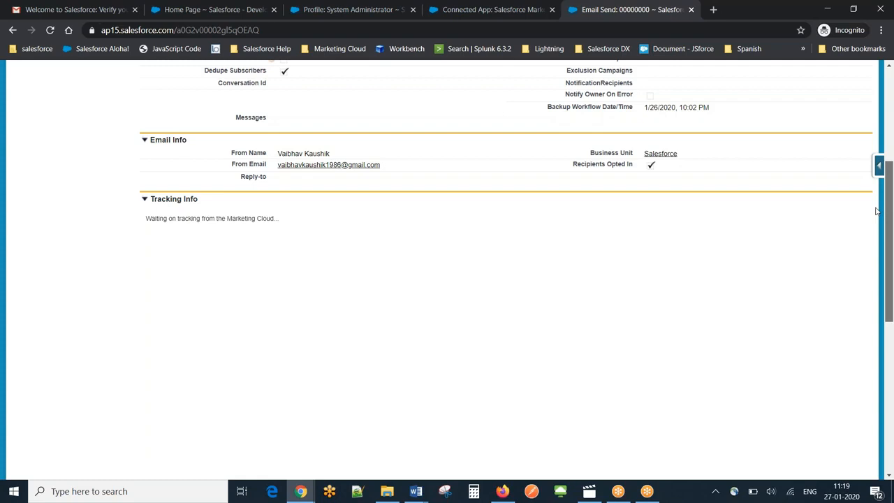
scroll(451, 150, up, 3)
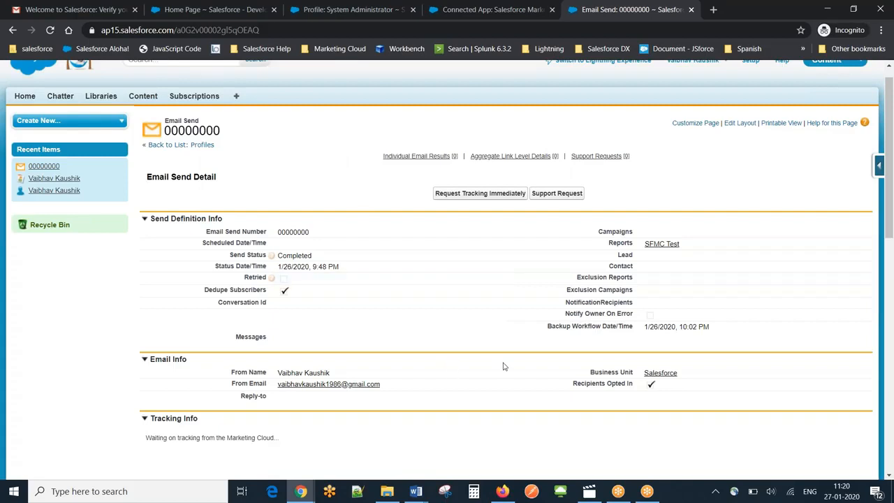
- Switch to the MC Connect Demo presentation in PowerPoint and look through its slides up to the Users slide
click(880, 20)
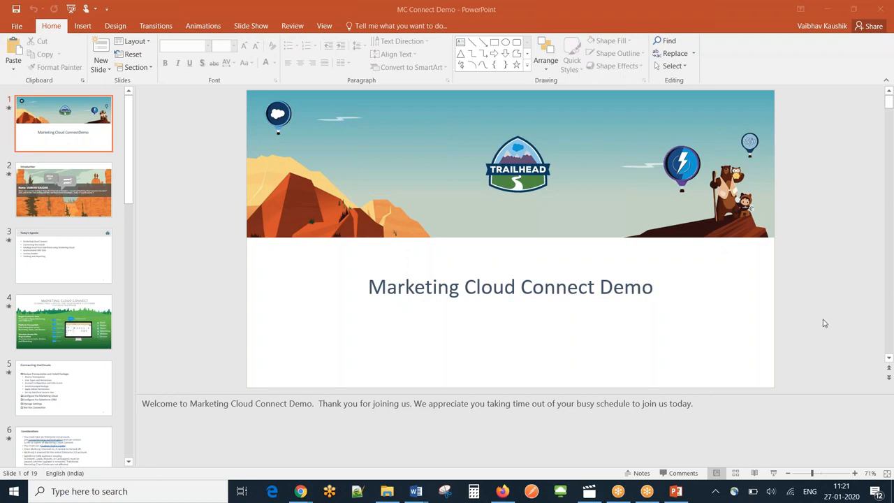
click(801, 291)
scroll(800, 291, down, 1)
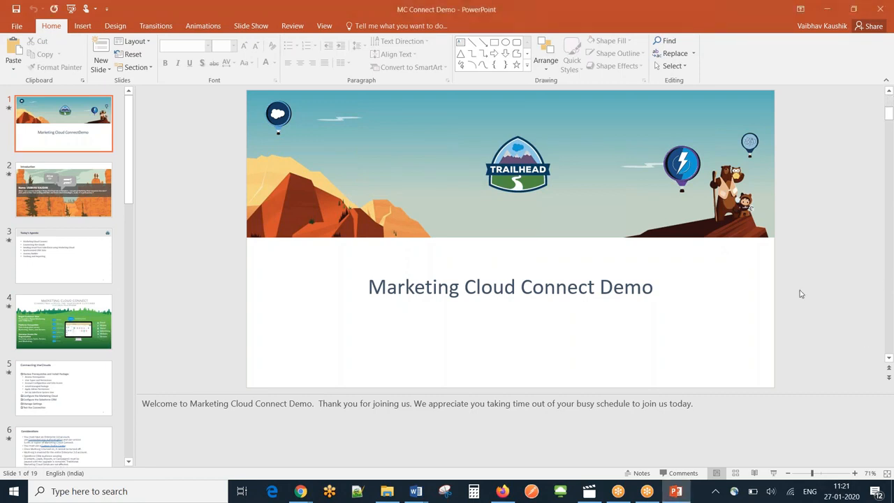
scroll(402, 335, down, 4)
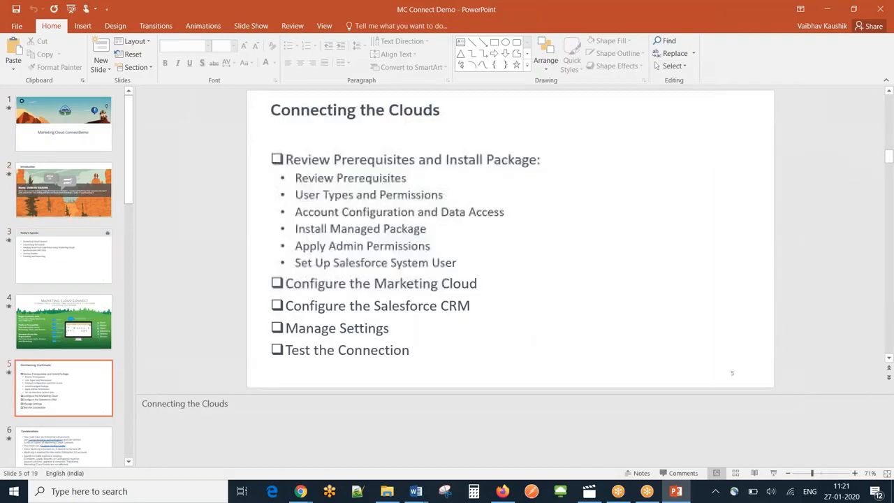
scroll(509, 238, down, 1)
scroll(509, 237, up, 1)
scroll(509, 238, down, 1)
scroll(510, 237, up, 1)
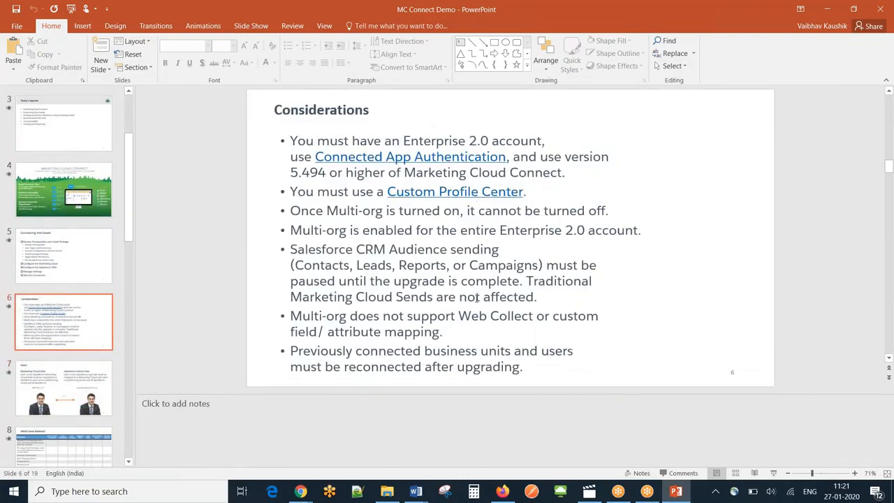
scroll(201, 242, down, 1)
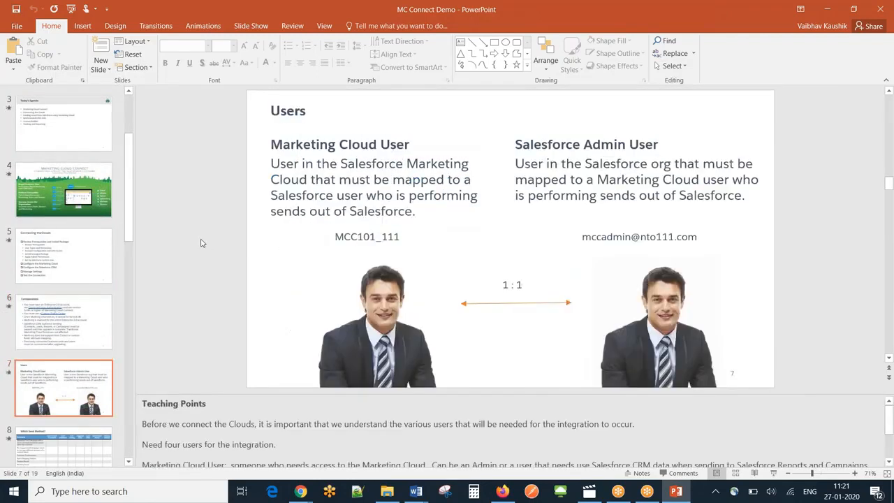
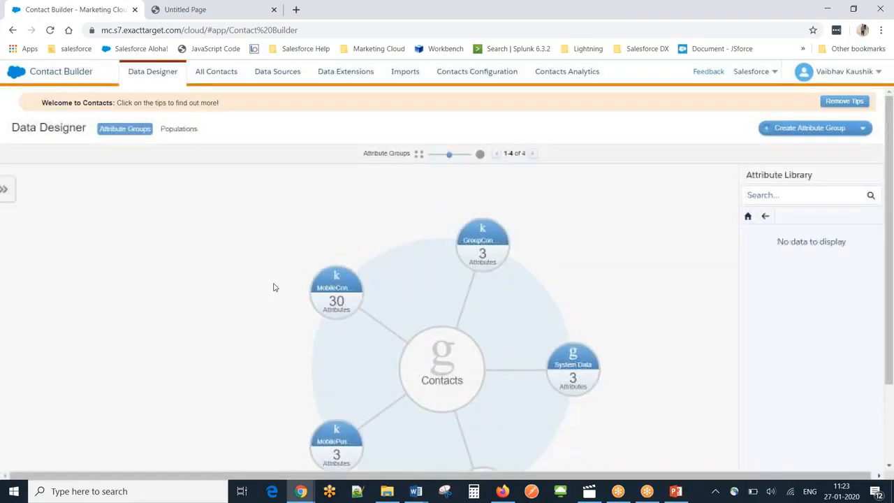
- Show the synchronized data sources in Contact Builder and open the connected Salesforce org's source
click(282, 78)
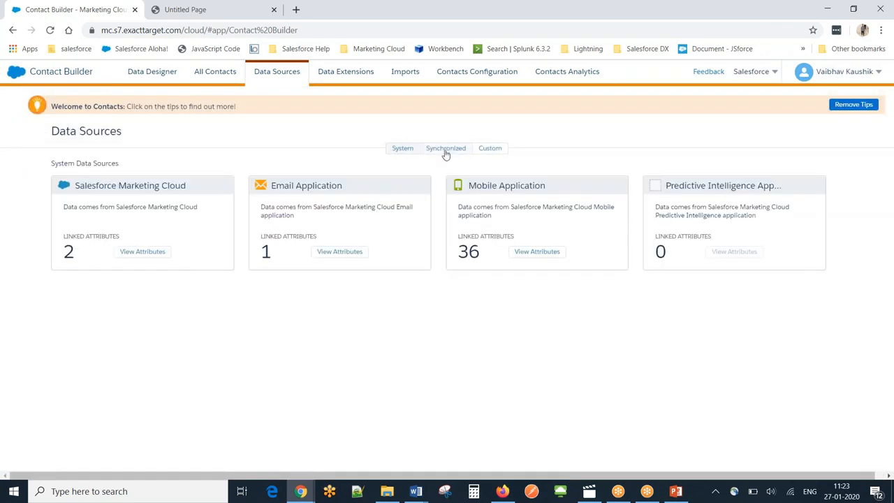
click(445, 150)
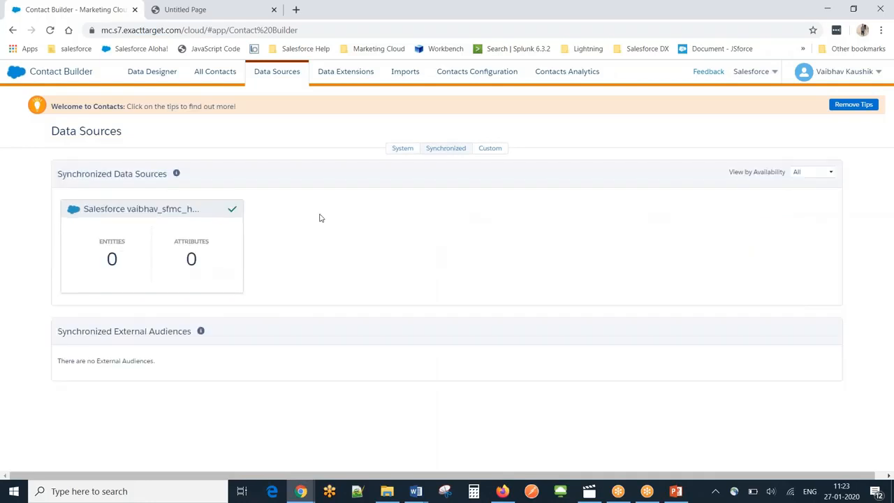
click(179, 258)
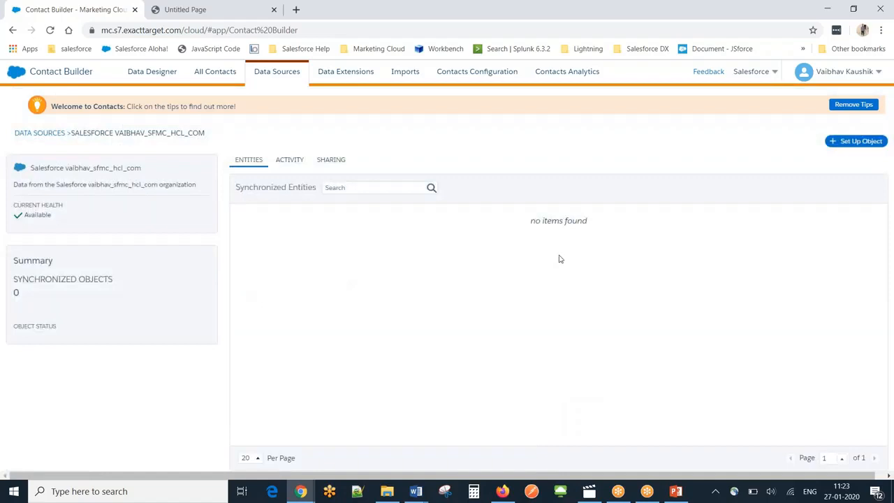
- Set up a new synchronized object for the Contact entity, review its available fields and keep the preselected ones
click(852, 143)
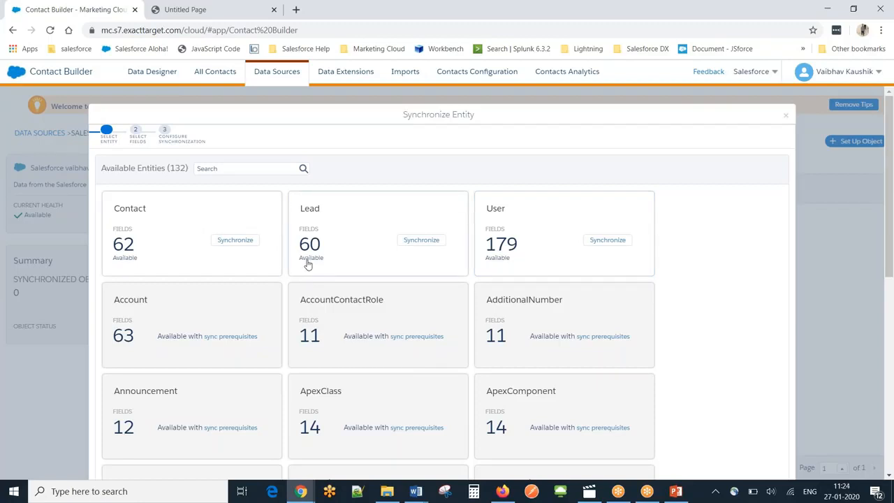
click(235, 240)
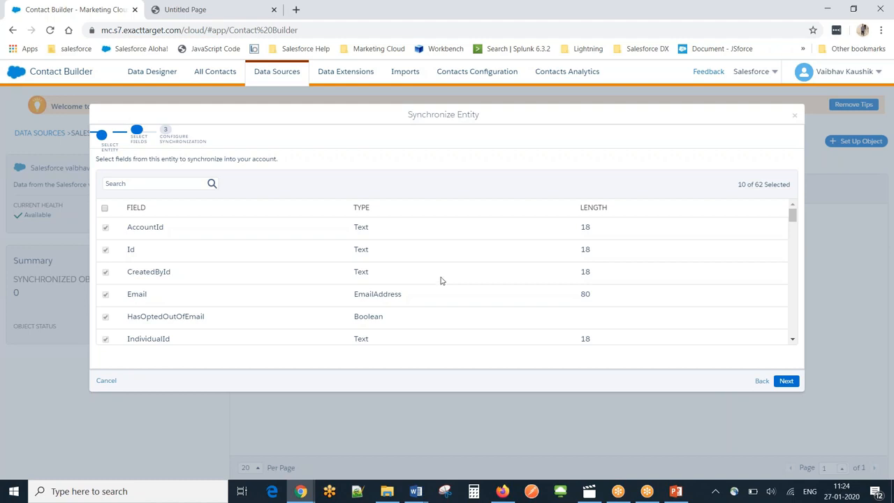
mouse_move(789, 222)
mouse_down()
mouse_move(792, 243)
mouse_move(793, 218)
mouse_up()
drag(793, 219, 793, 318)
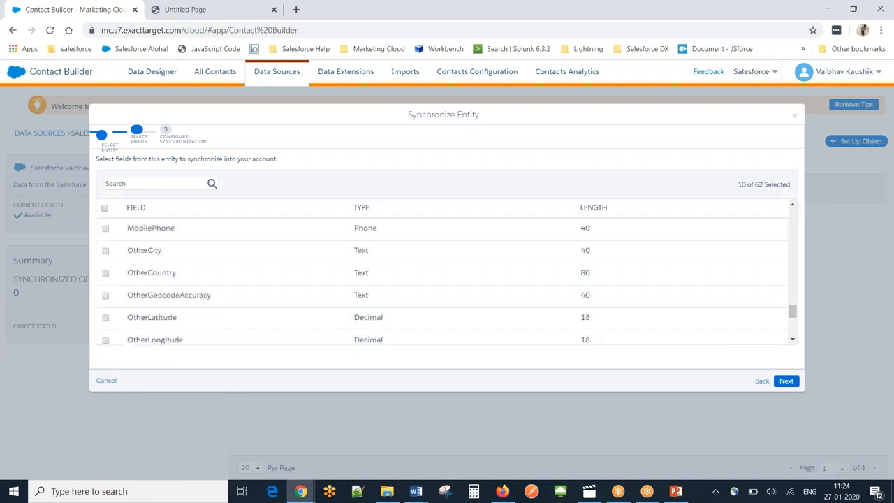
click(786, 381)
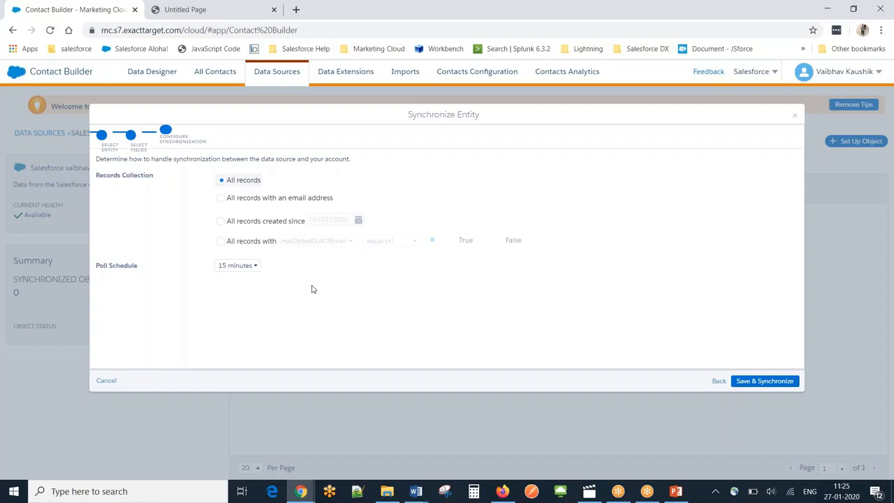
- Keep all records and the 15 minutes poll schedule for Contact, then save and start the synchronization
click(245, 267)
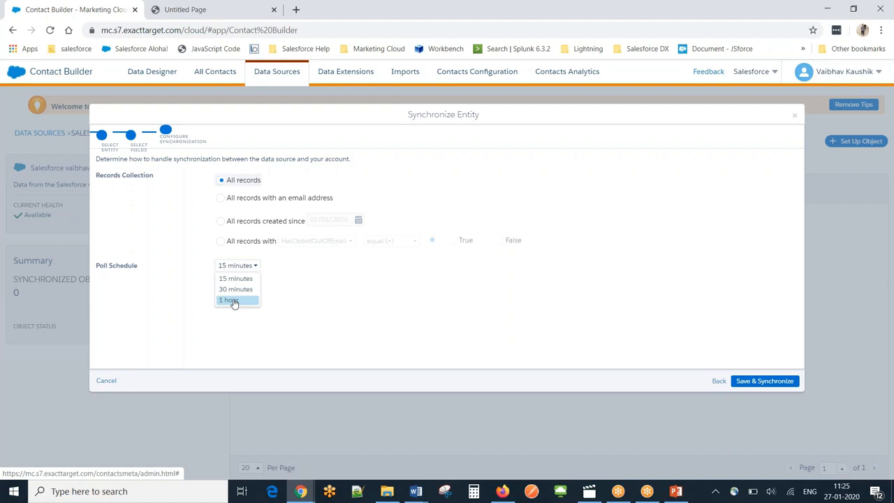
click(250, 266)
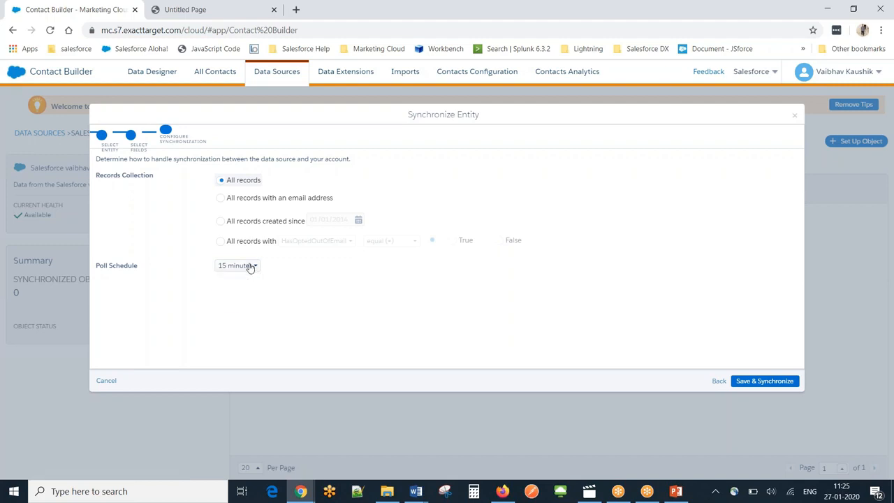
click(754, 380)
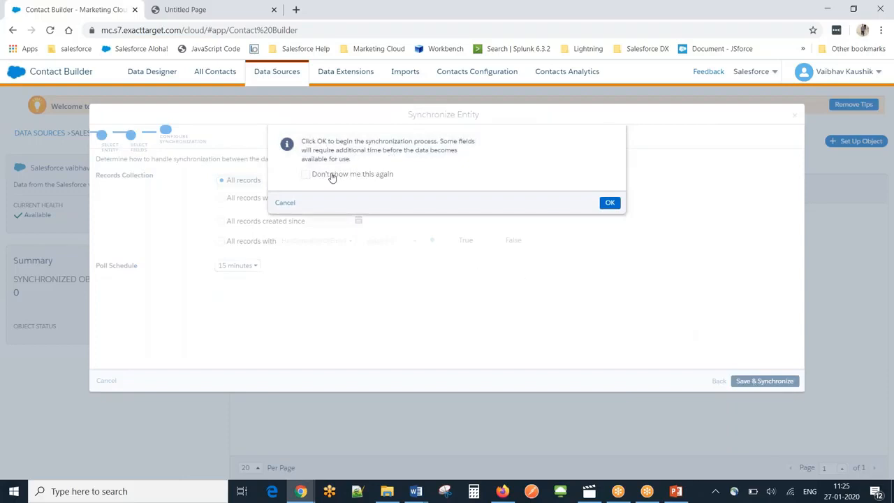
click(607, 205)
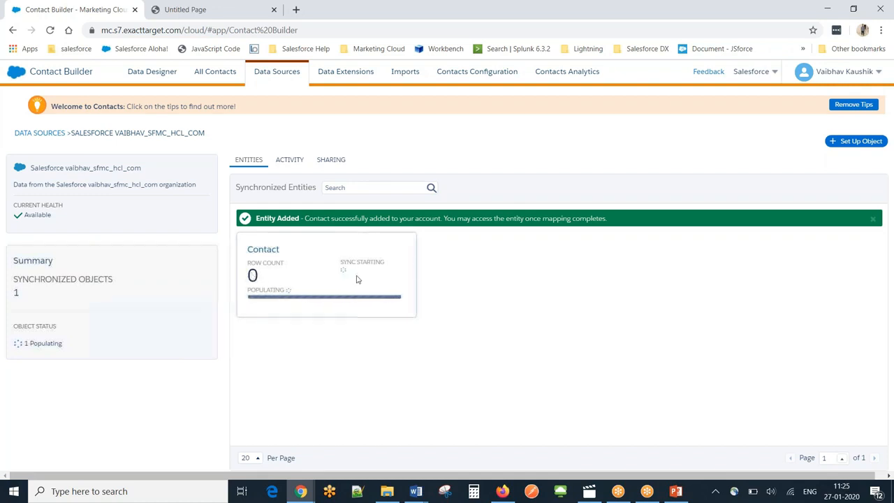
- Go to Data Extensions, dismiss the introduction, expand the folders and check the contents of Synchronized Data Extensions
click(349, 79)
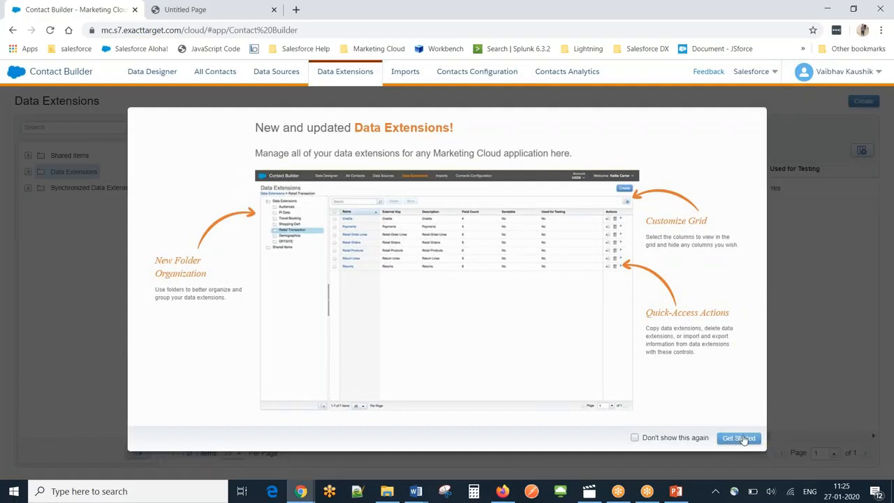
click(739, 438)
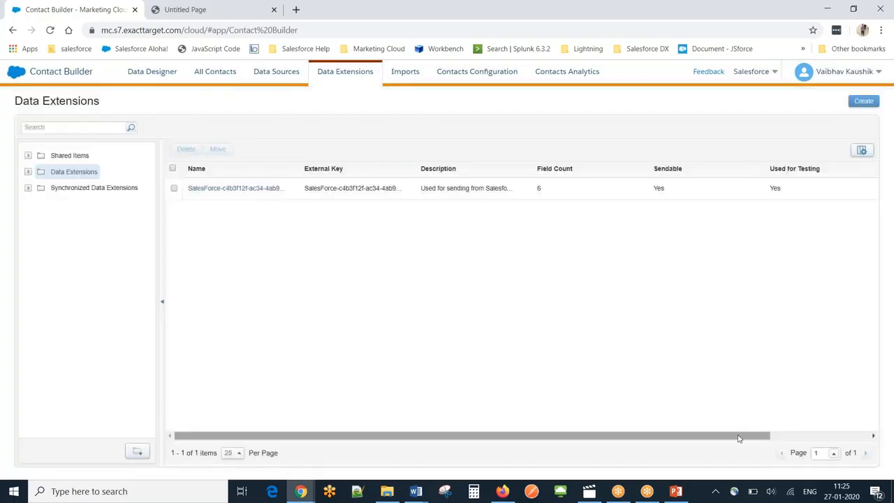
click(28, 172)
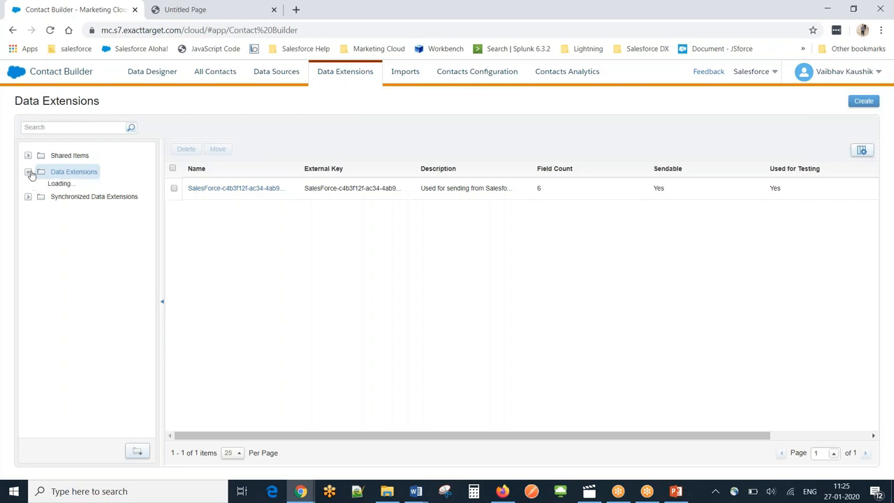
click(28, 189)
click(28, 156)
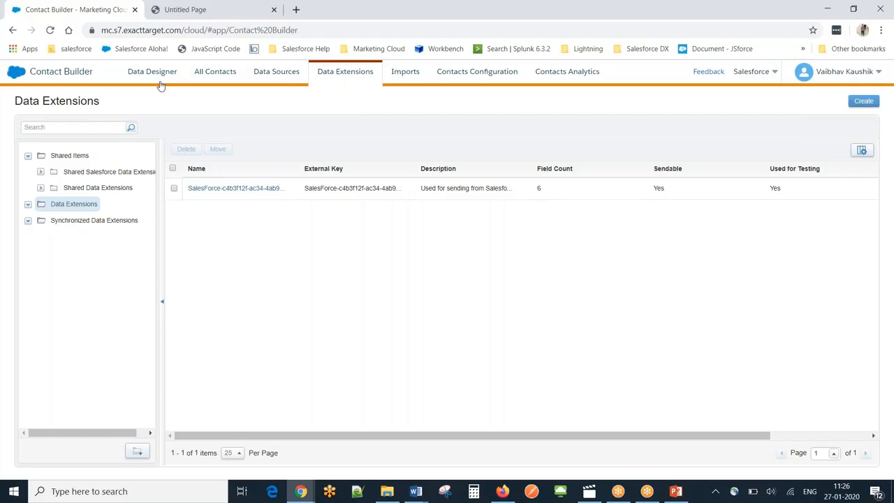
click(79, 222)
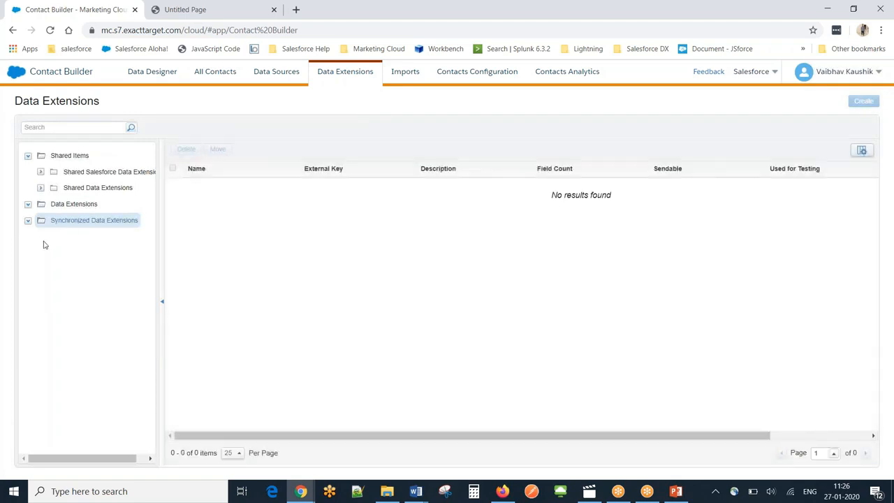
click(28, 222)
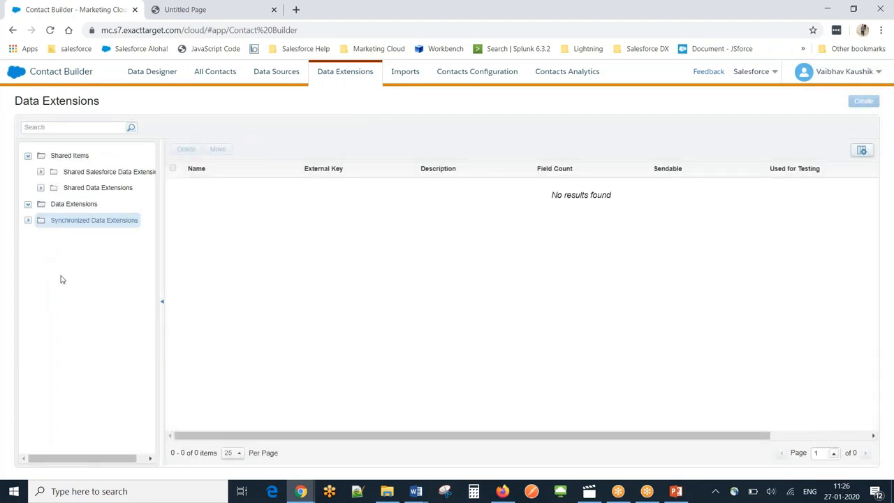
- Glance at the Salesforce Integration settings page, return to Contact Builder and switch to the Salesforce window with the Email Send record
click(188, 7)
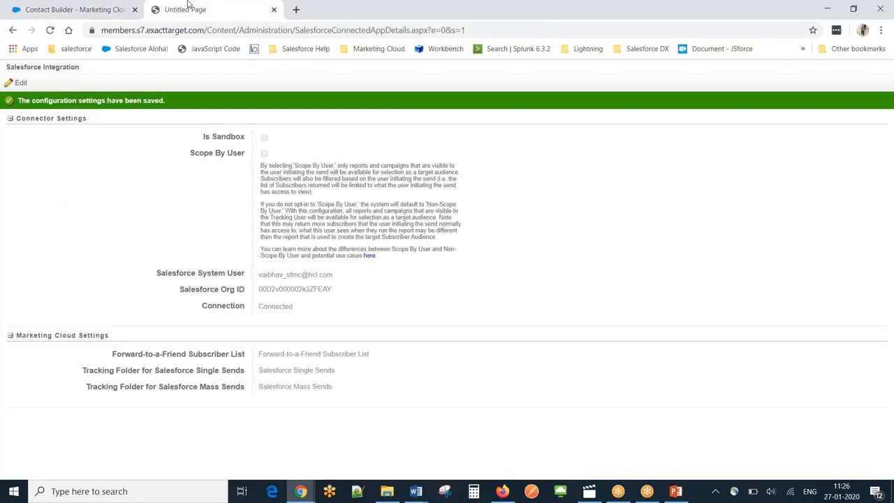
click(80, 7)
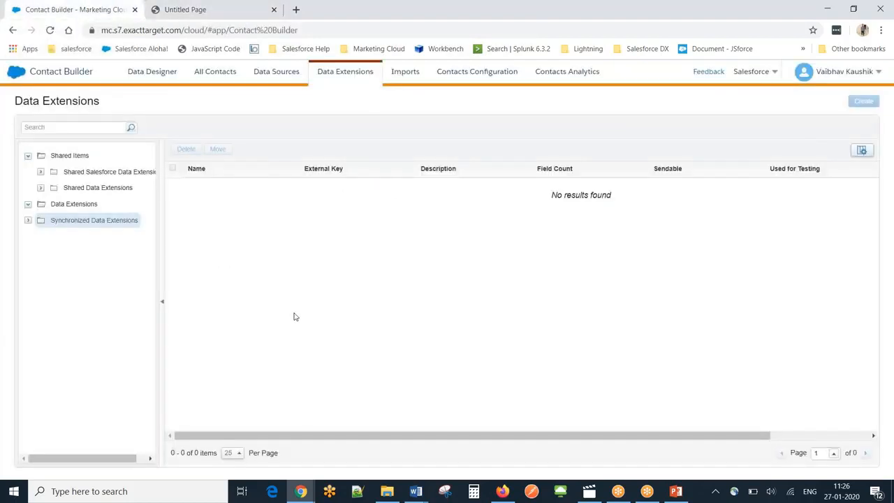
mouse_move(300, 491)
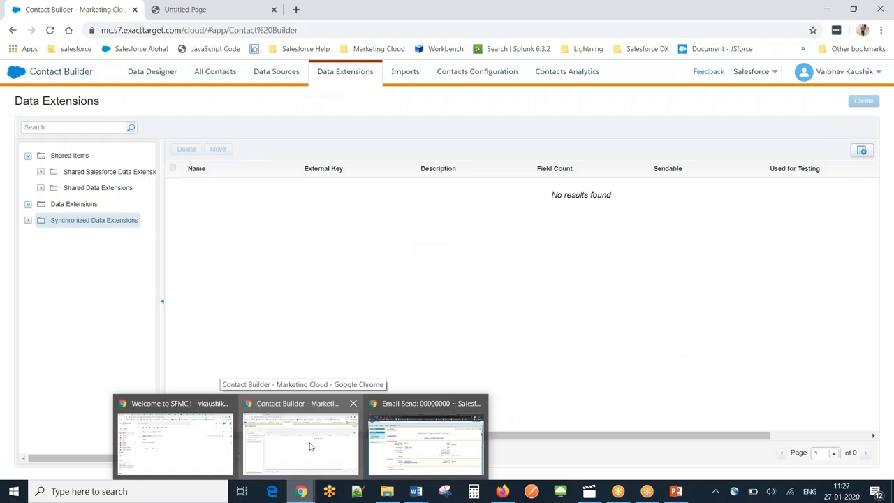
click(301, 490)
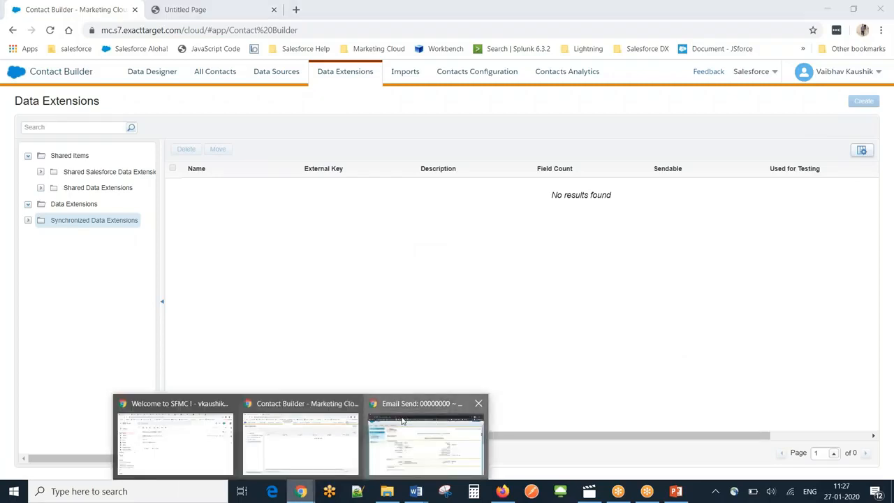
click(402, 421)
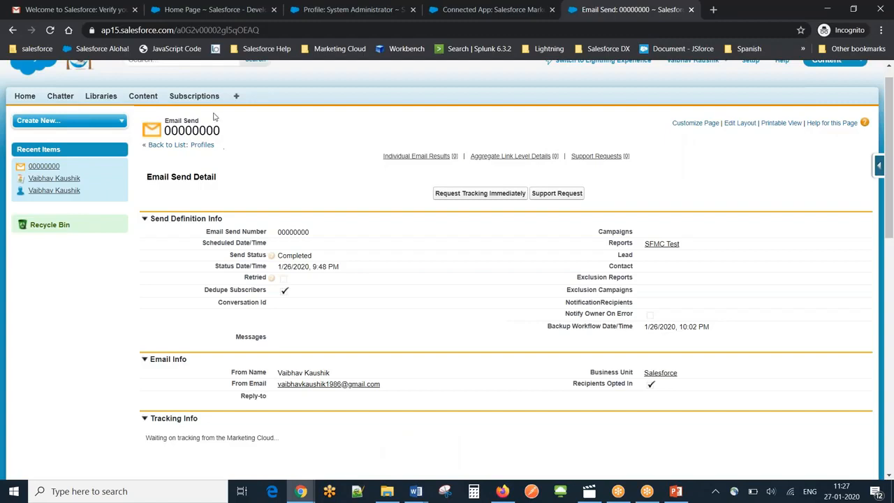